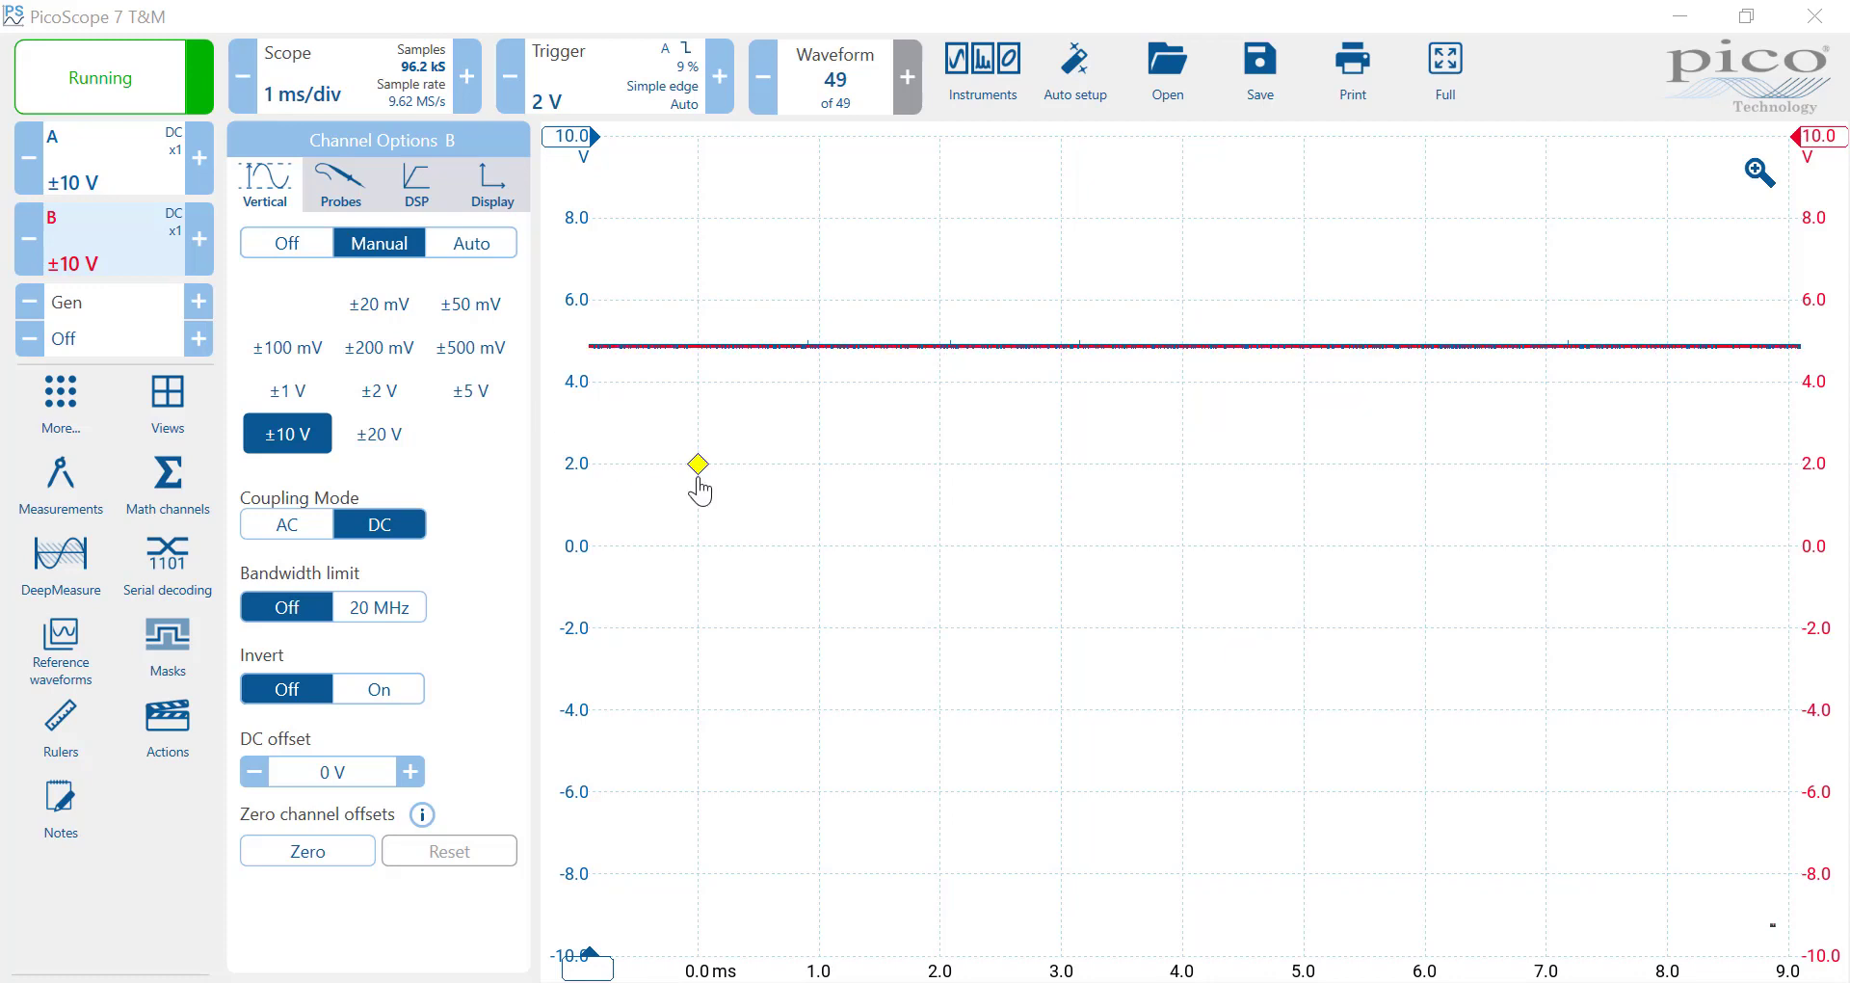
# Step: Set the trigger mode to Single, keeping the falling simple-edge trigger on channel A at 2 V
pyautogui.click(604, 77)
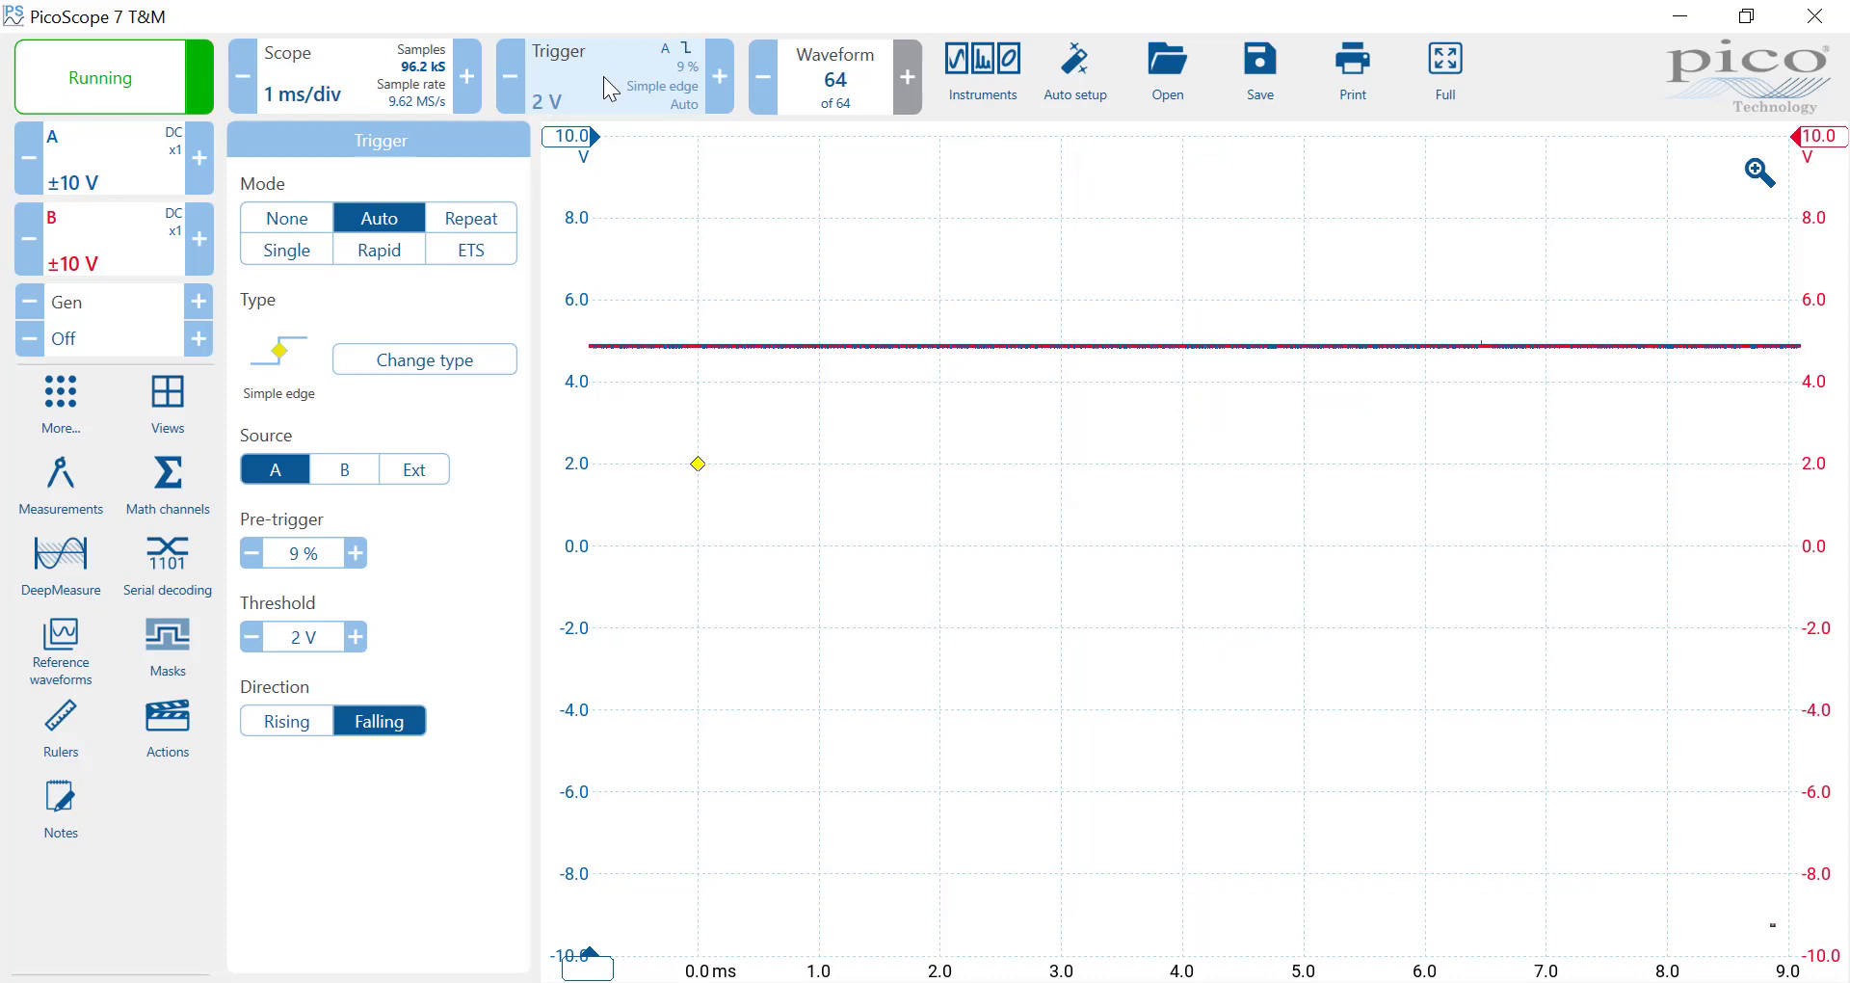
pyautogui.click(603, 77)
pyautogui.click(265, 251)
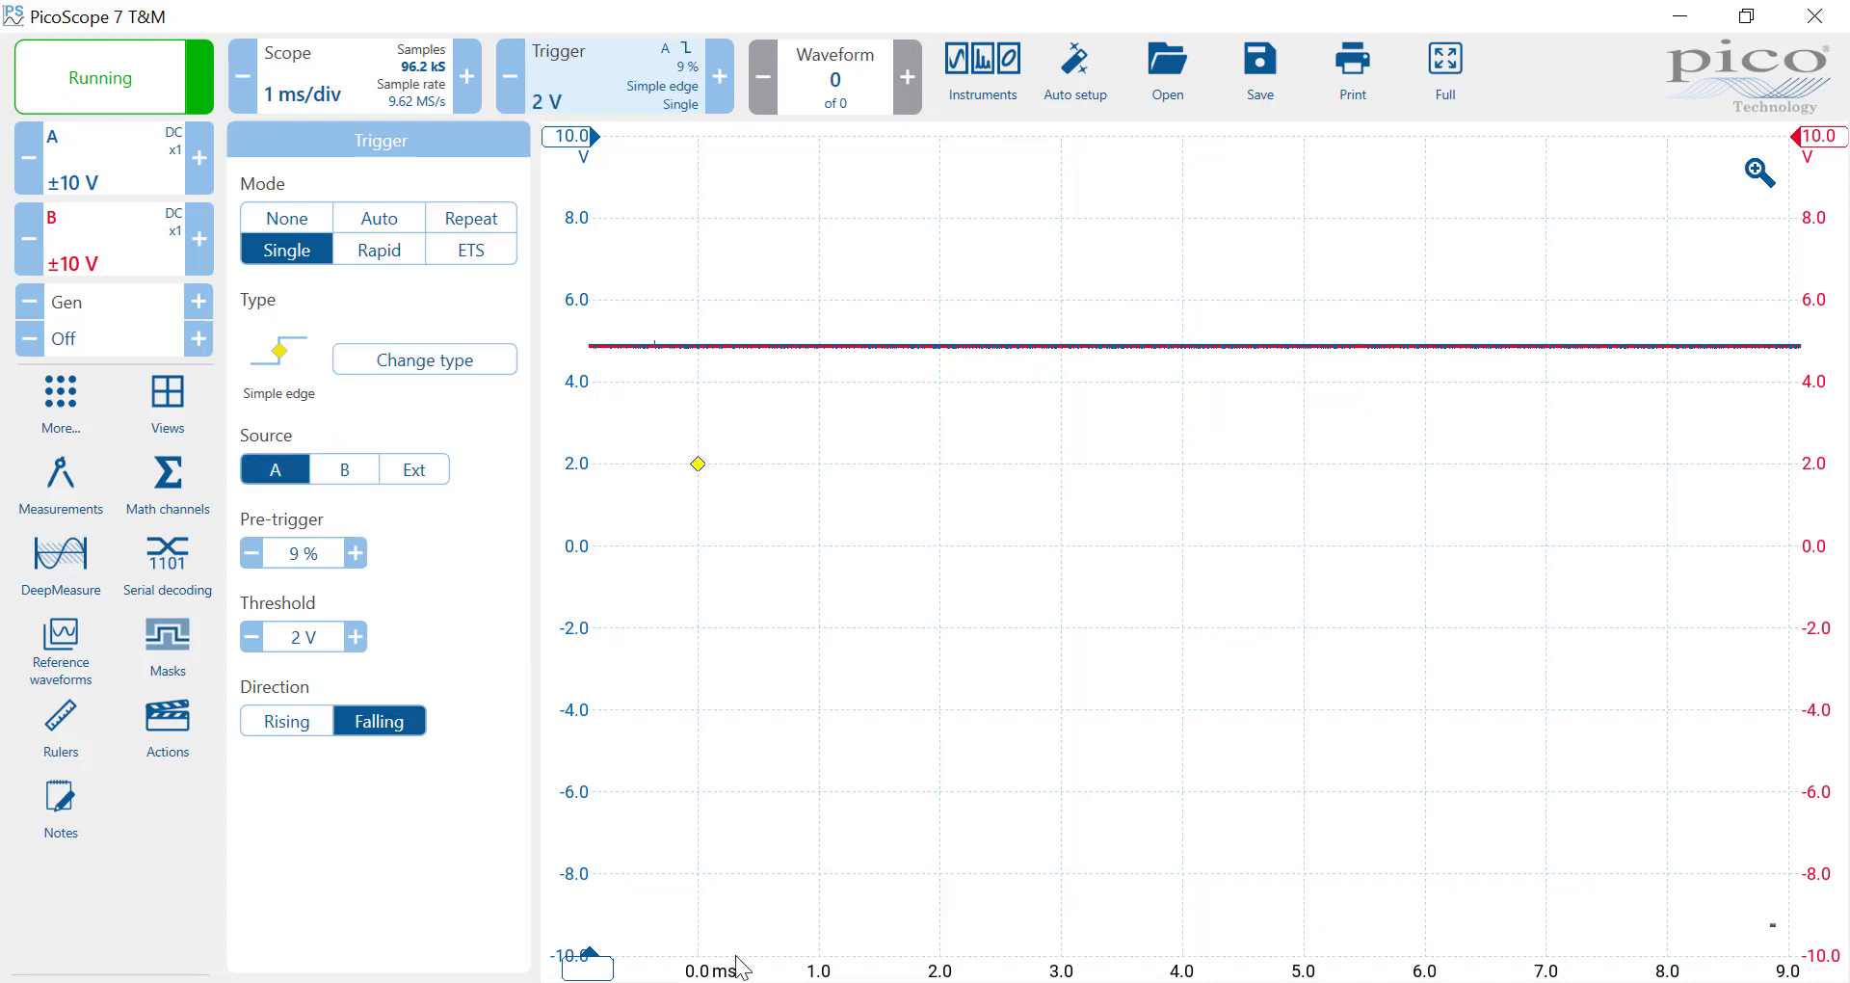
# Step: Switch to Arduino IDE and upload the si5351_wspr sketch to the Arduino Uno
pyautogui.moveTo(756, 976)
pyautogui.hotkey('alt', 'Tab')
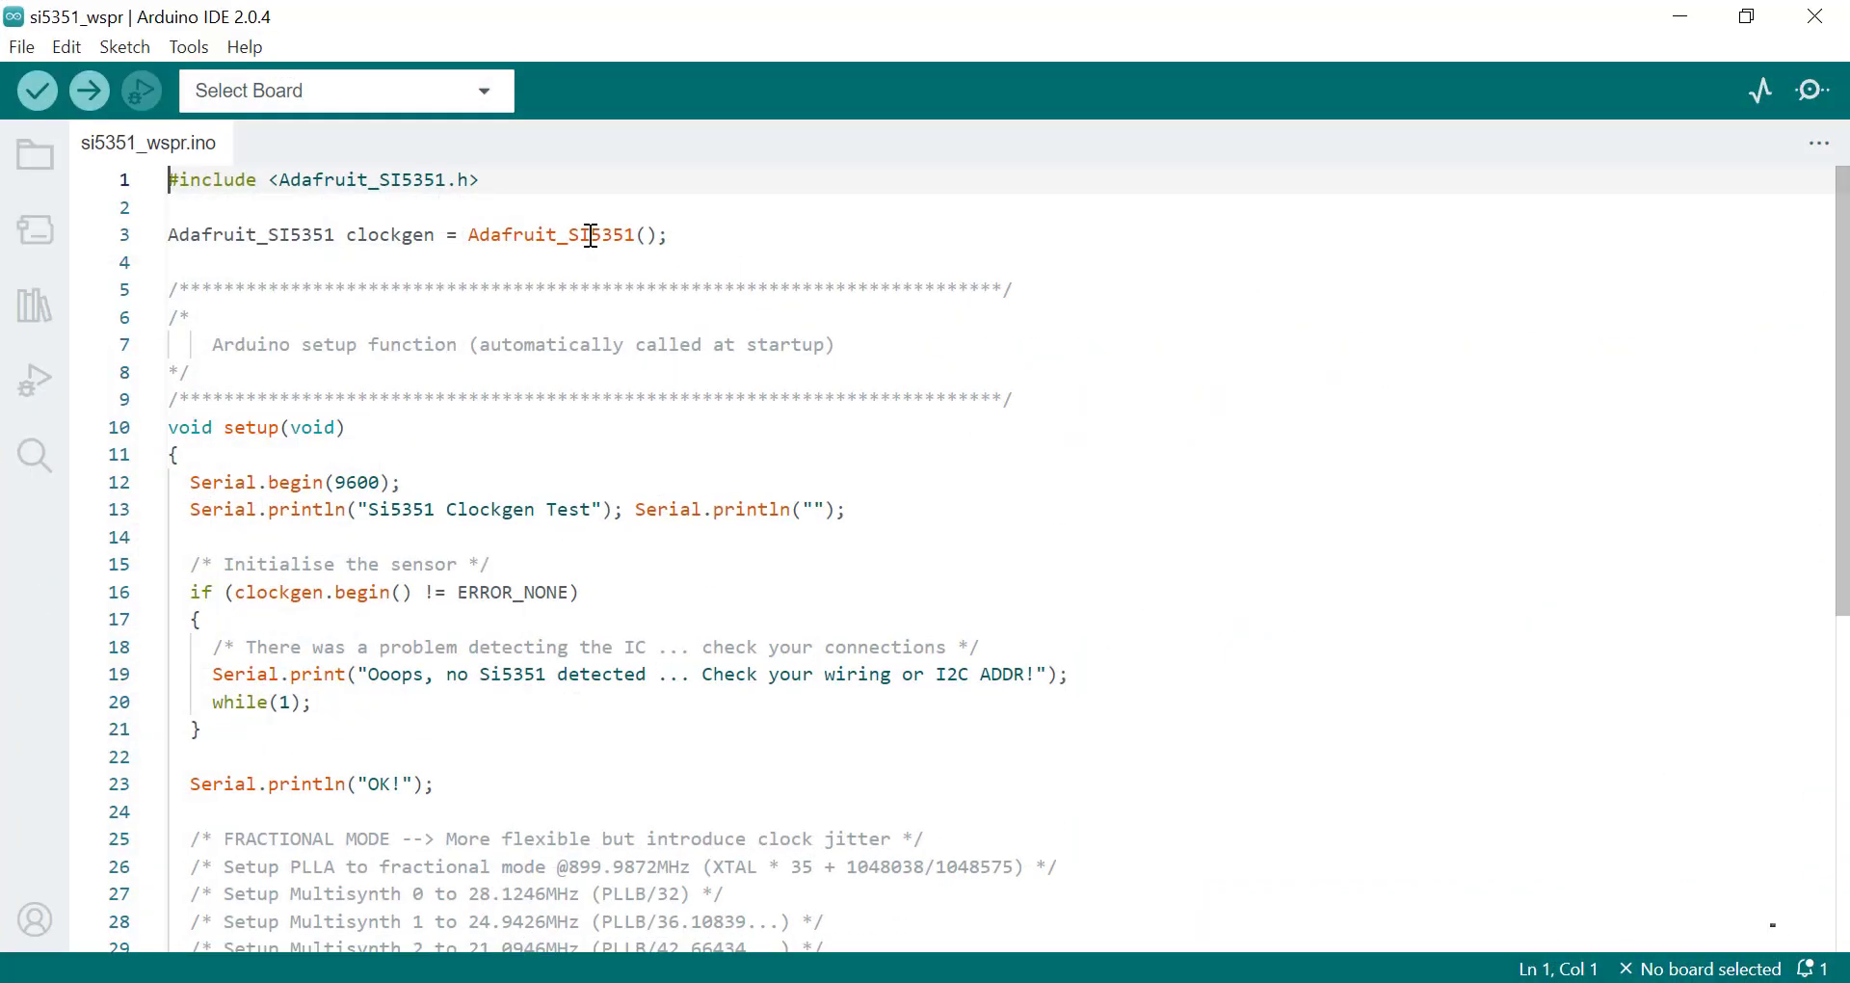
pyautogui.click(123, 48)
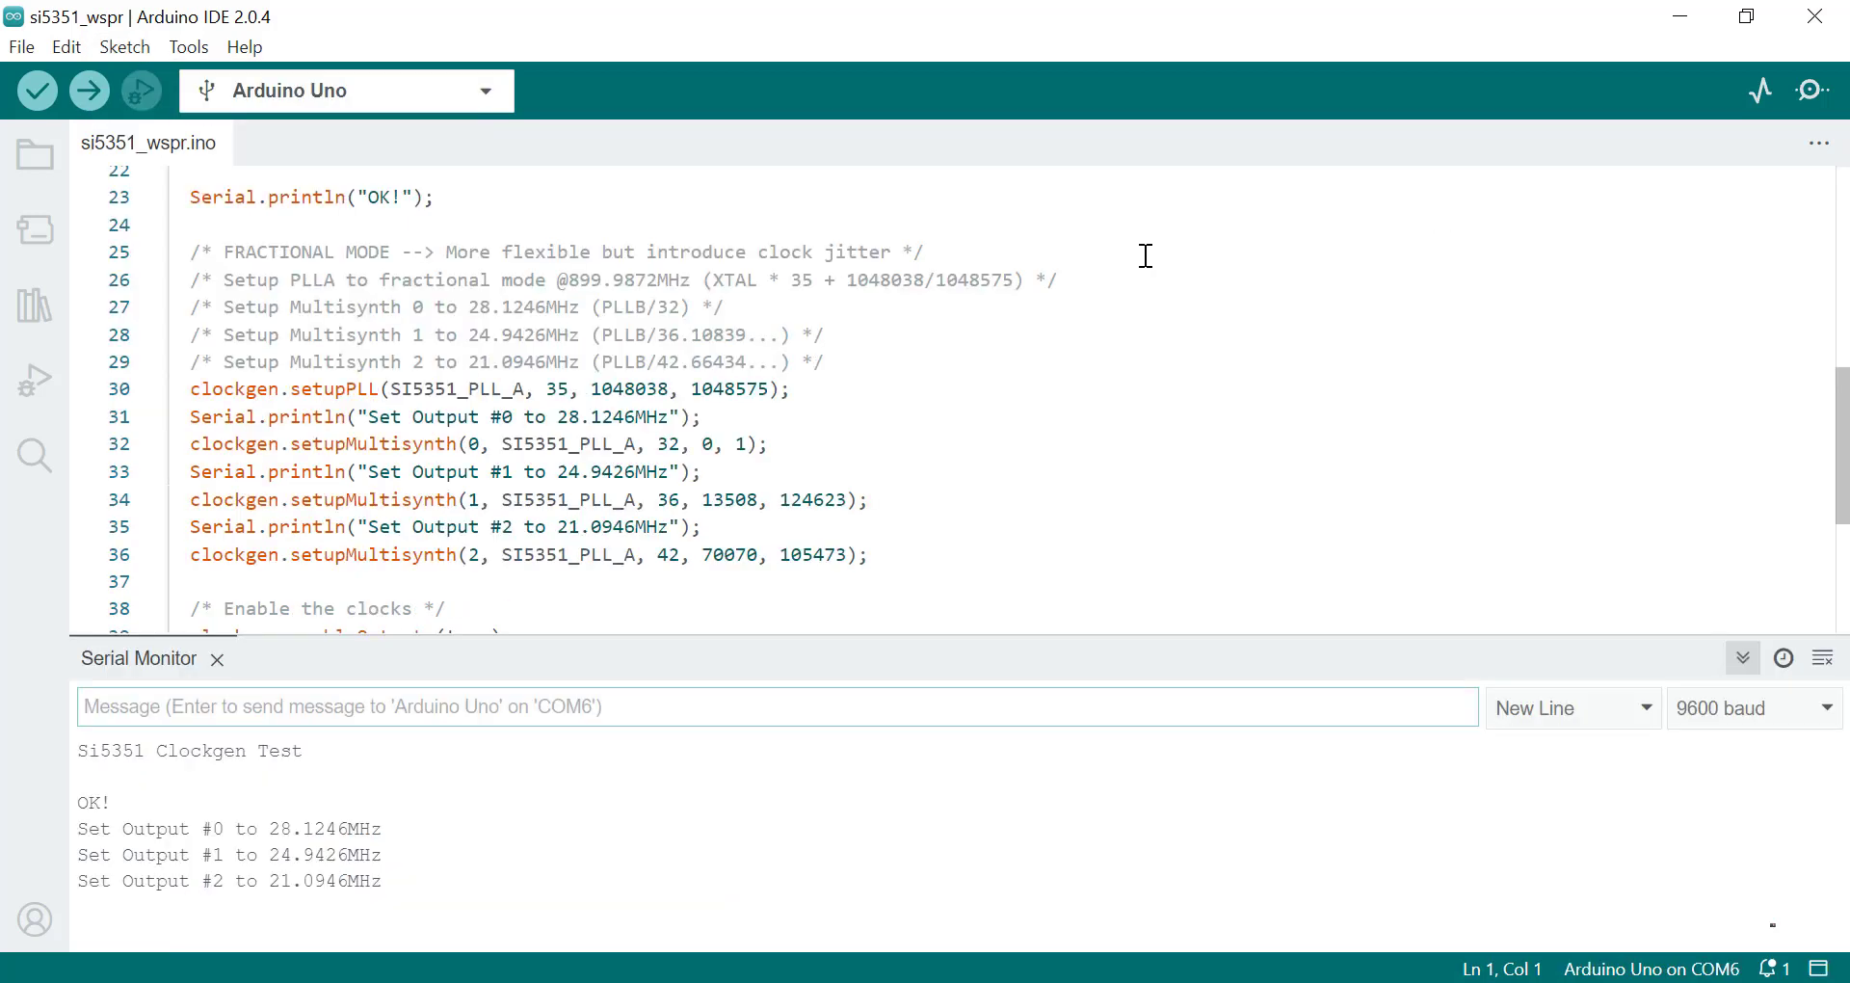
pyautogui.click(112, 50)
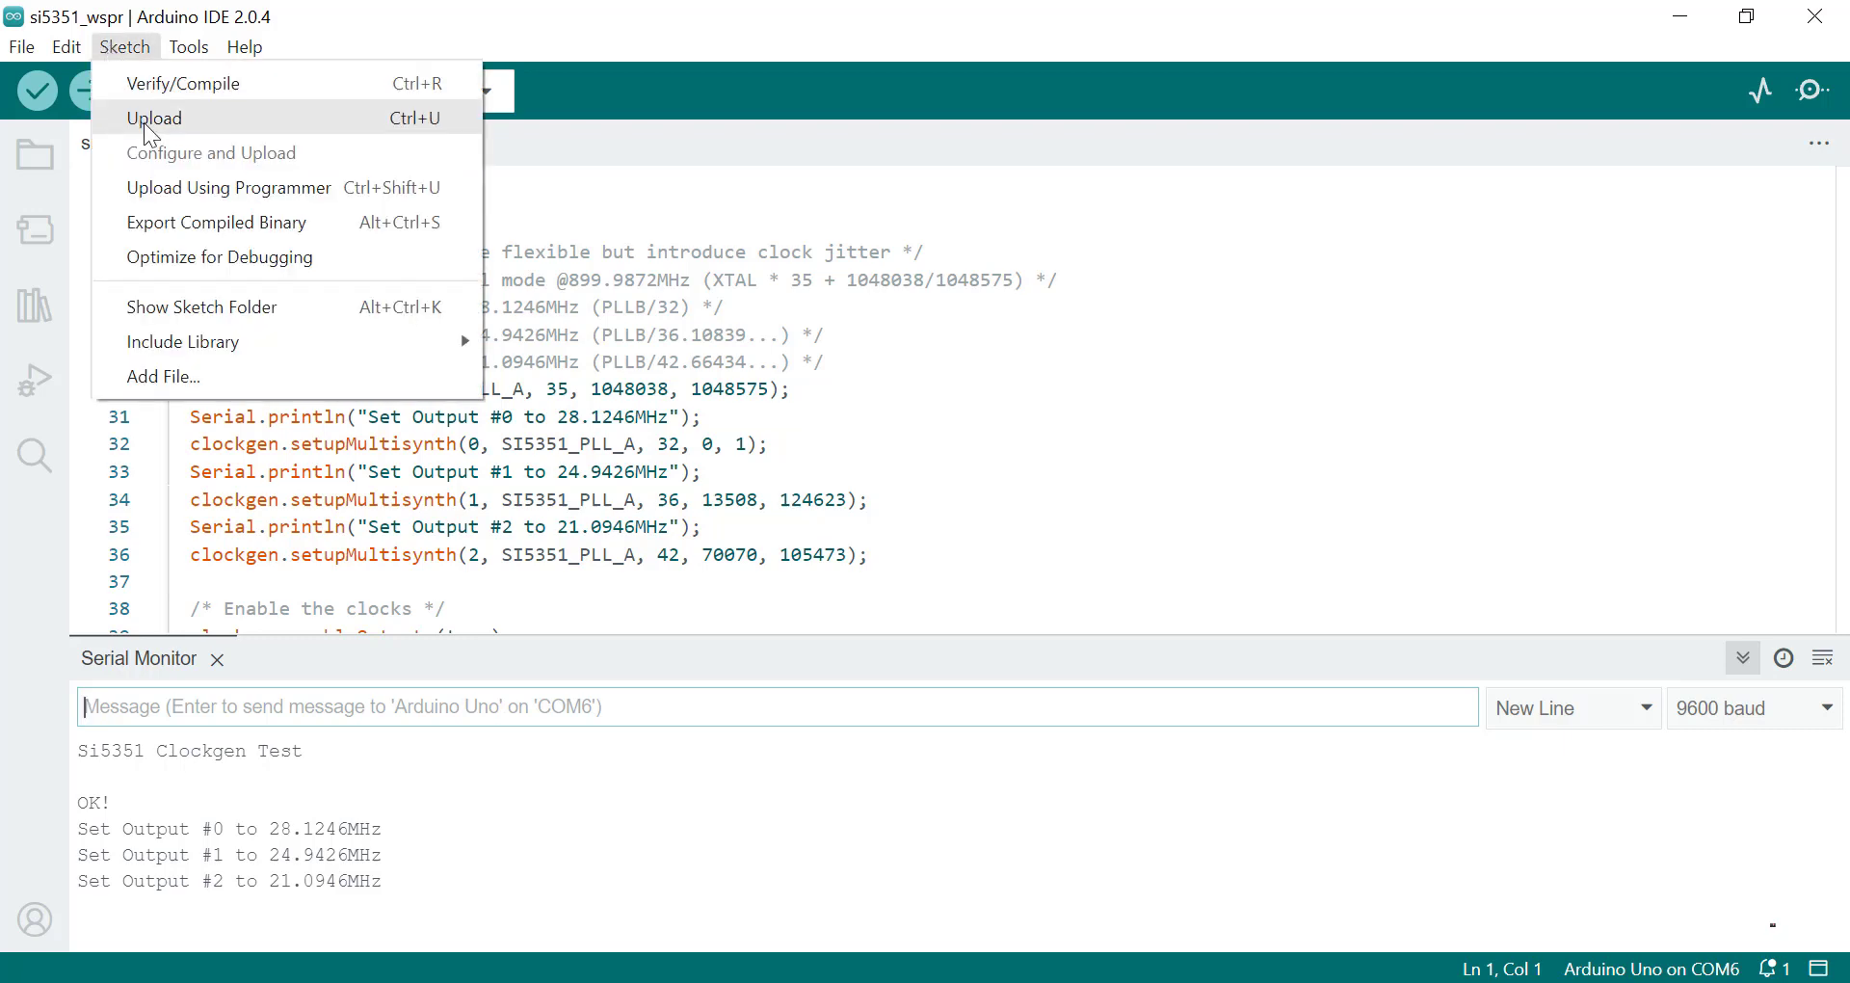
pyautogui.click(143, 119)
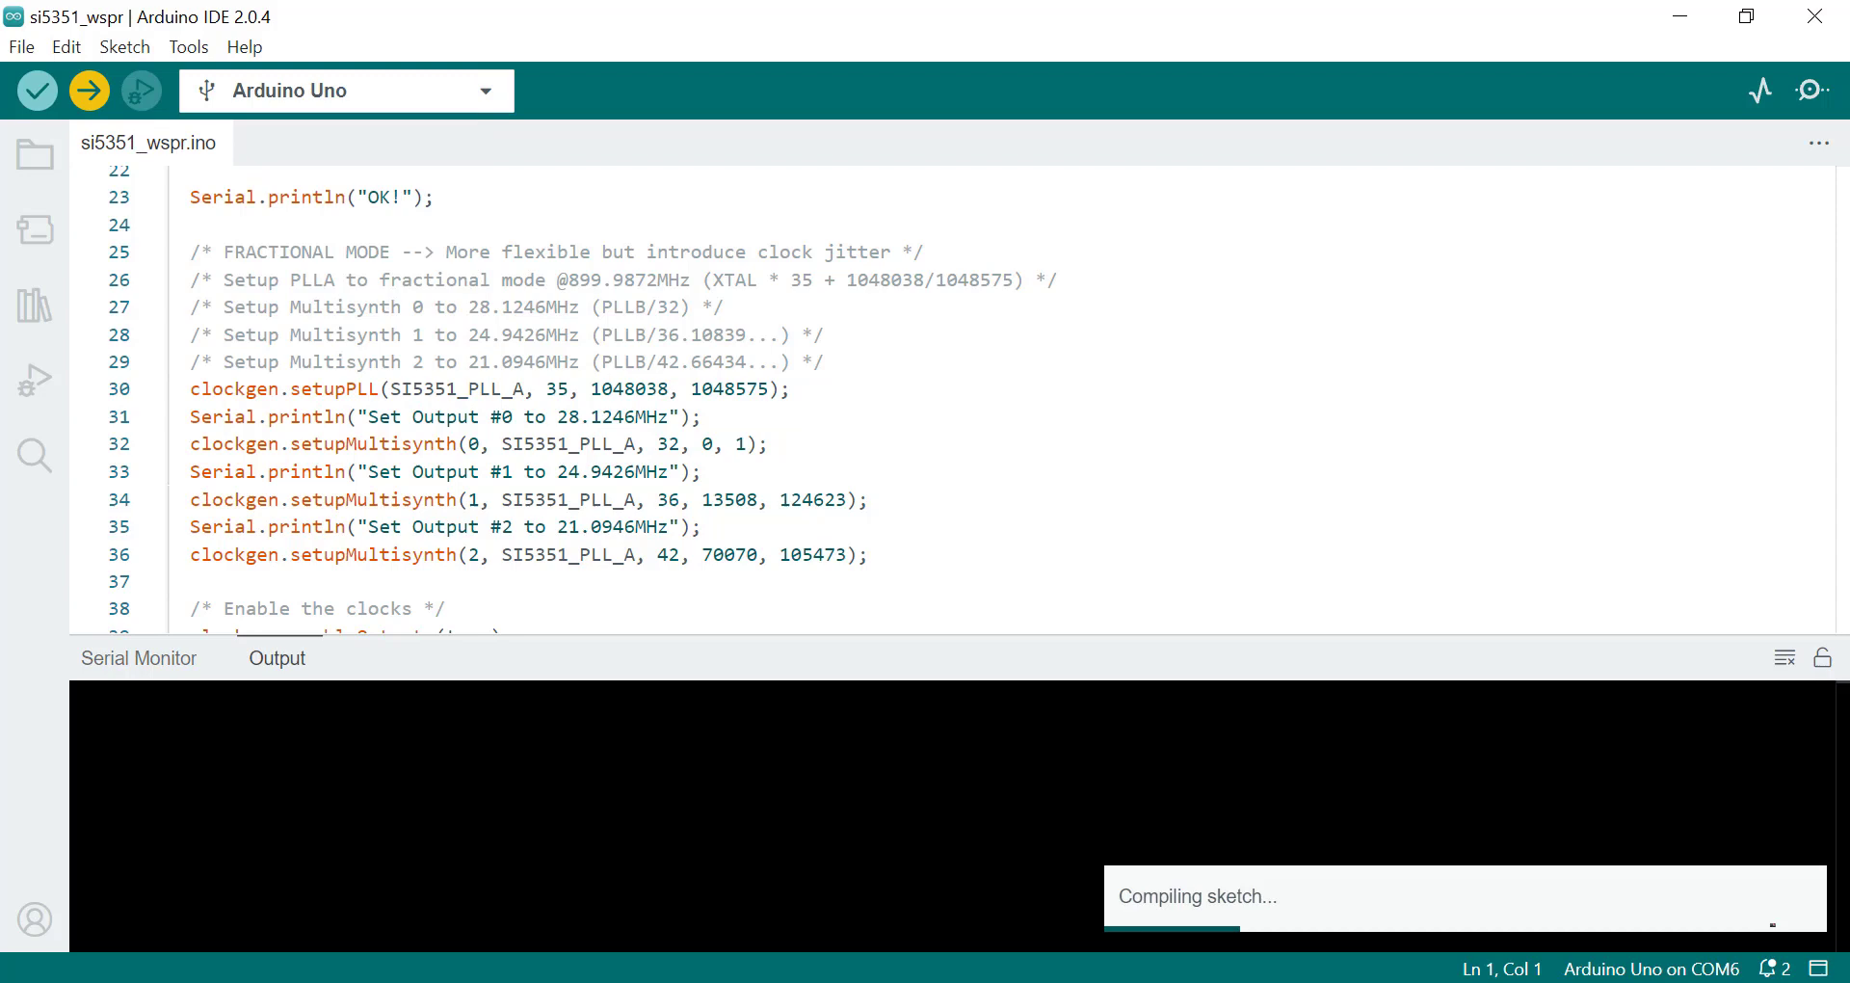
# Step: Switch back to PicoScope and shift channel B's trace down to separate it from channel A's trace
pyautogui.moveTo(814, 982)
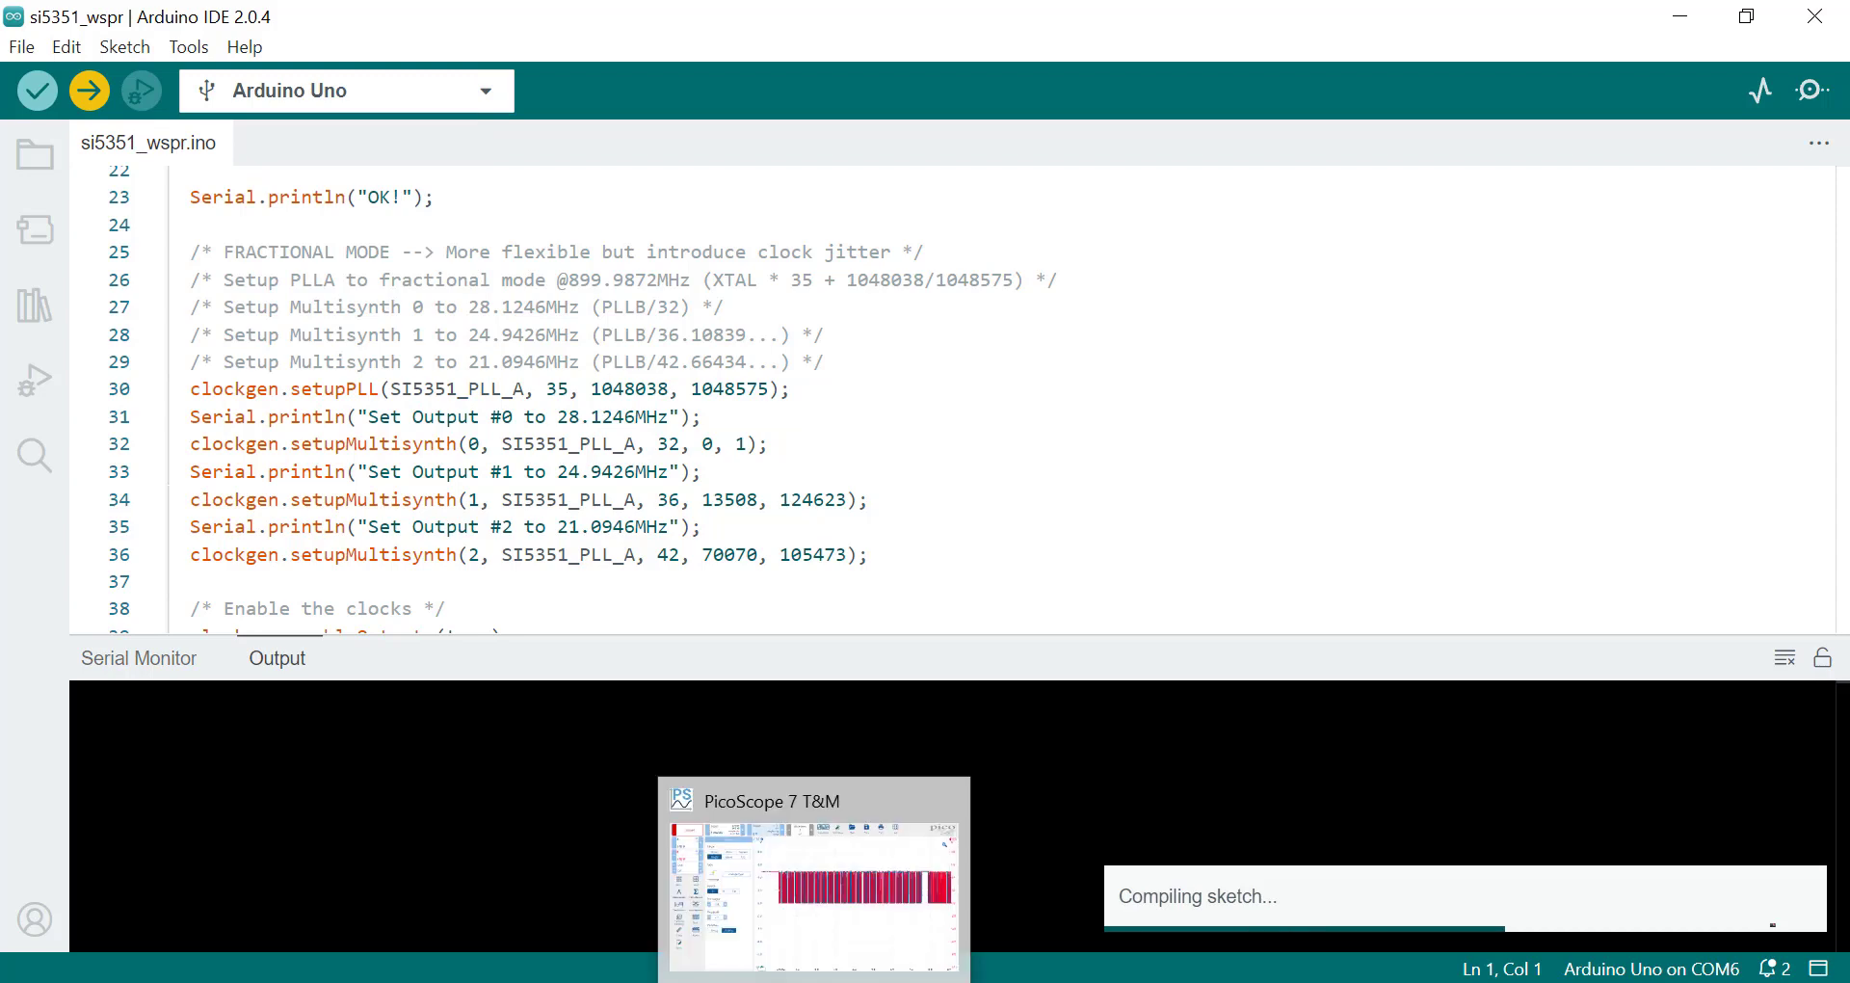
pyautogui.click(814, 982)
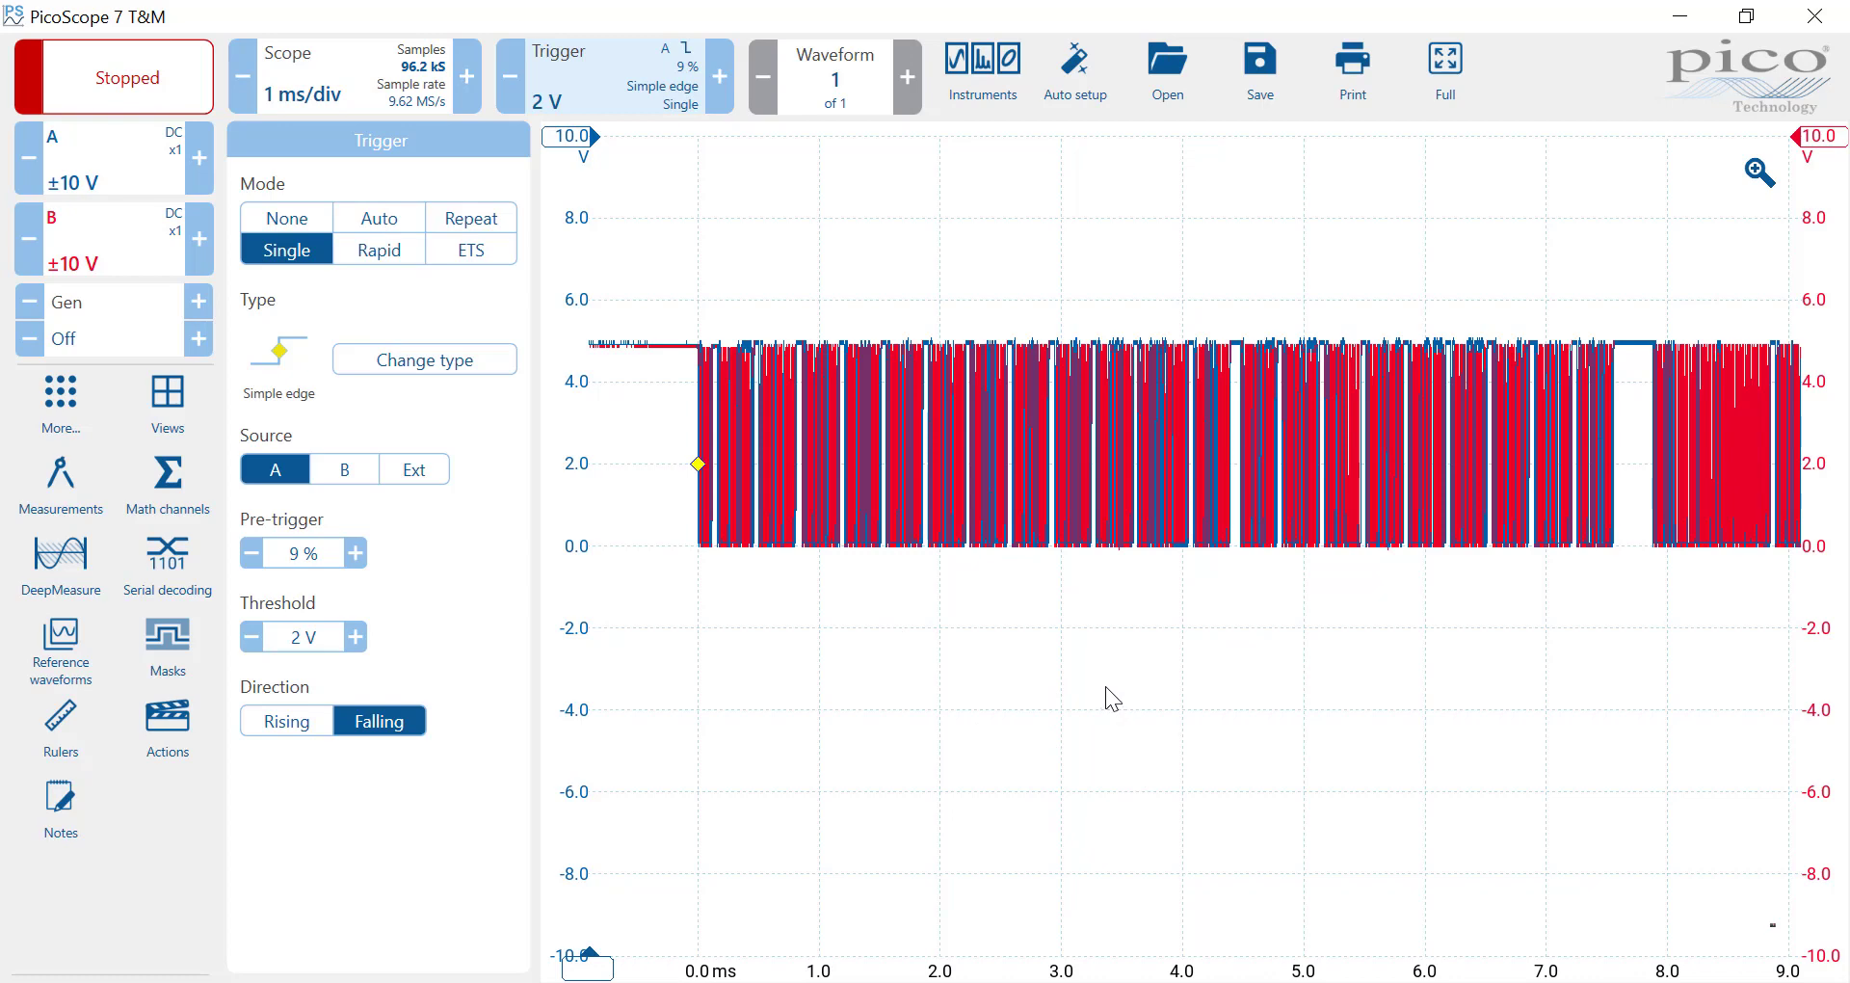
pyautogui.scroll(2, 1106, 686)
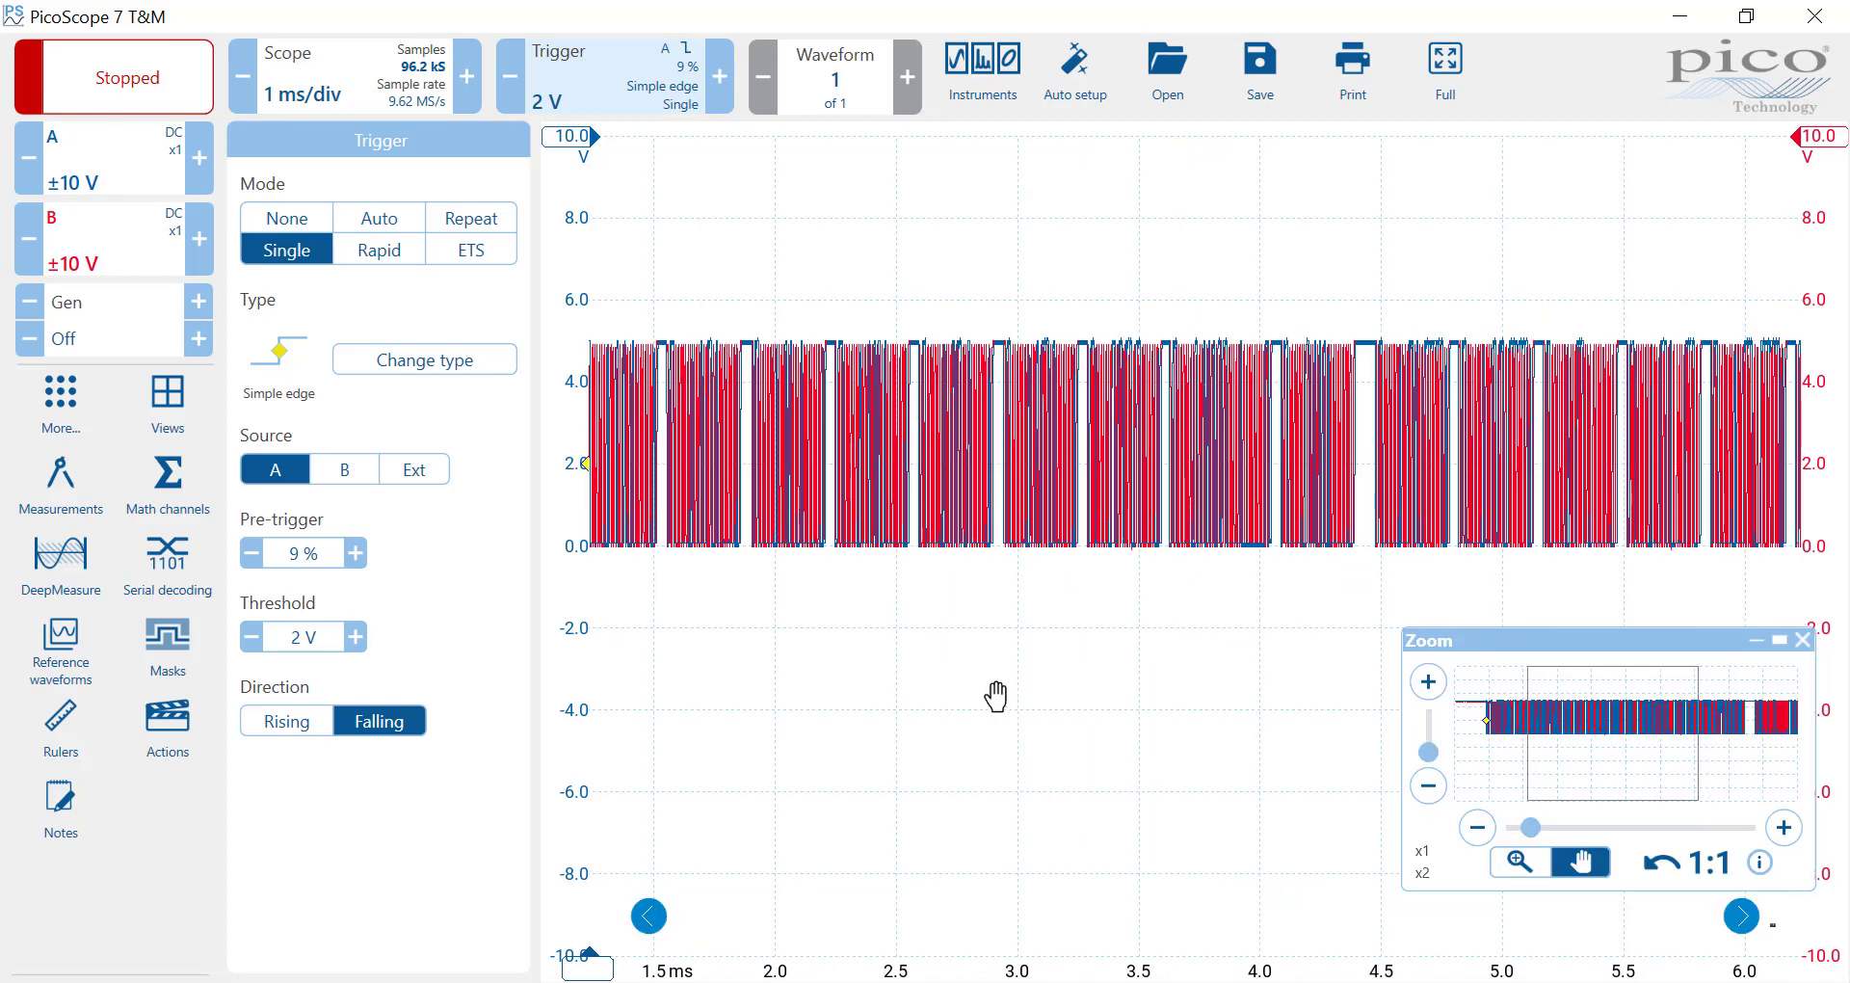
pyautogui.scroll(2, 993, 691)
pyautogui.moveTo(805, 686); pyautogui.dragTo(1045, 703)
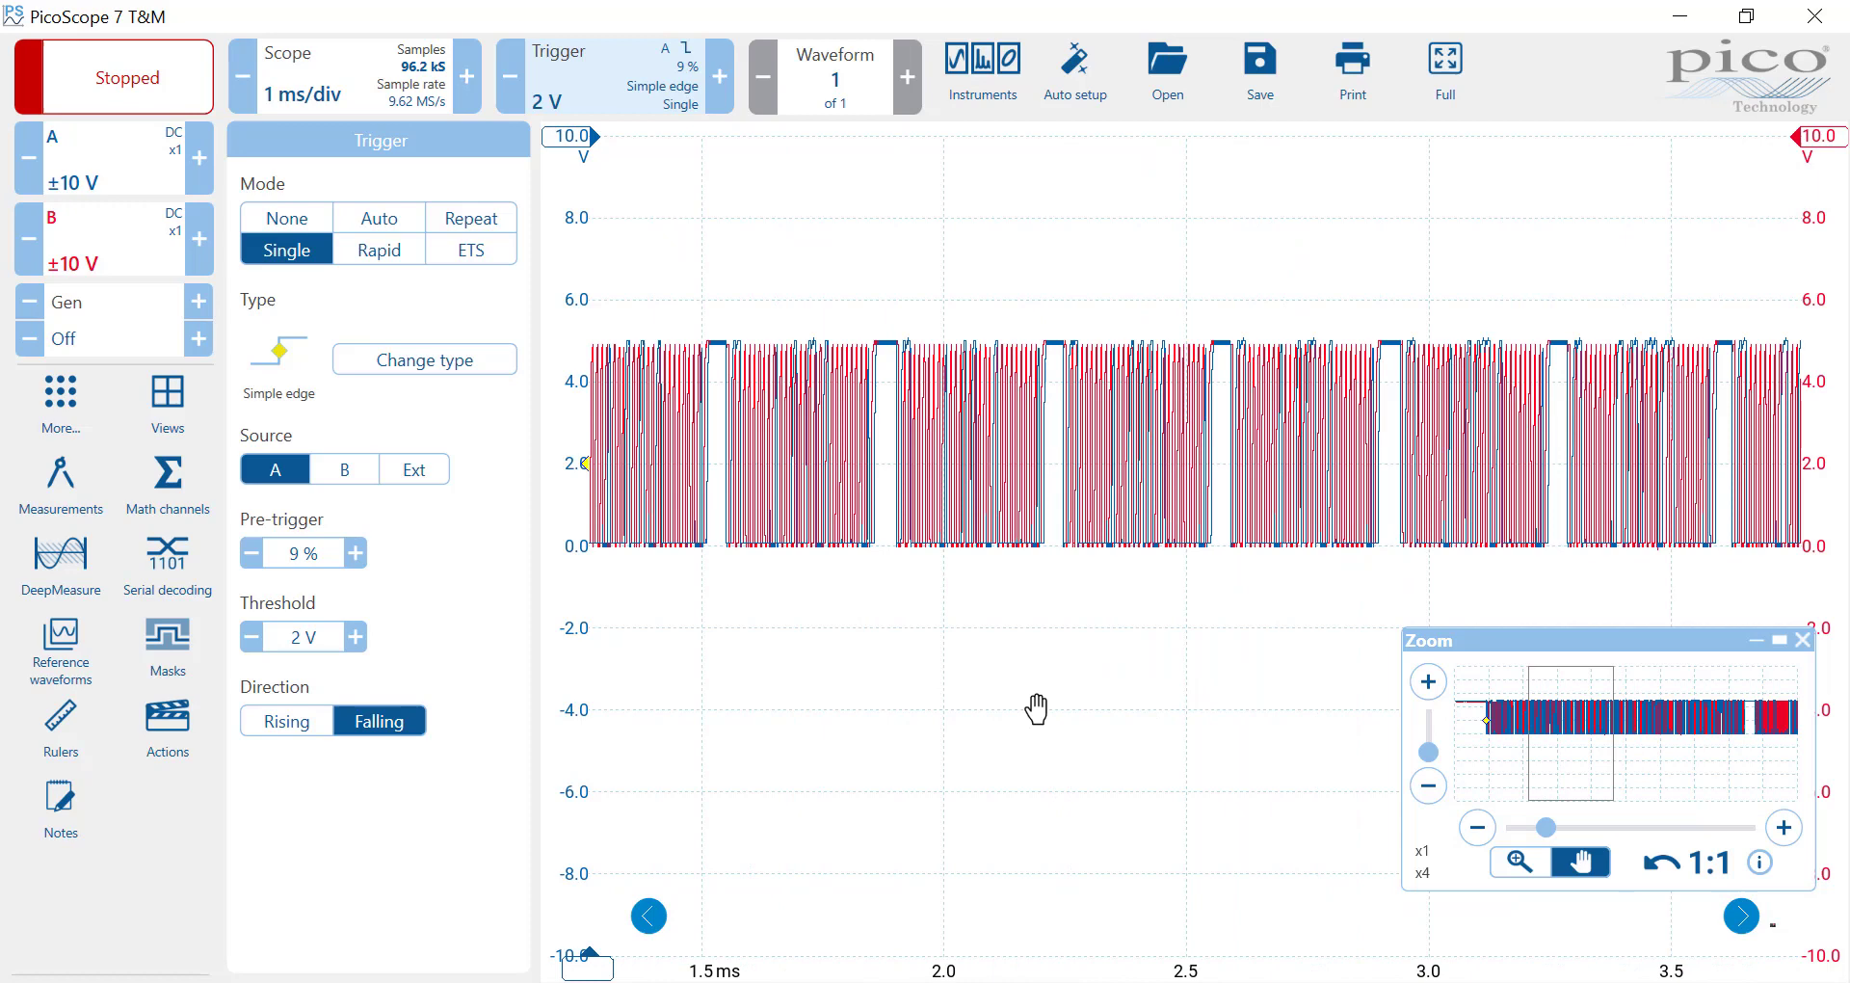
pyautogui.moveTo(741, 717); pyautogui.dragTo(1003, 739)
pyautogui.moveTo(645, 690); pyautogui.dragTo(1099, 732)
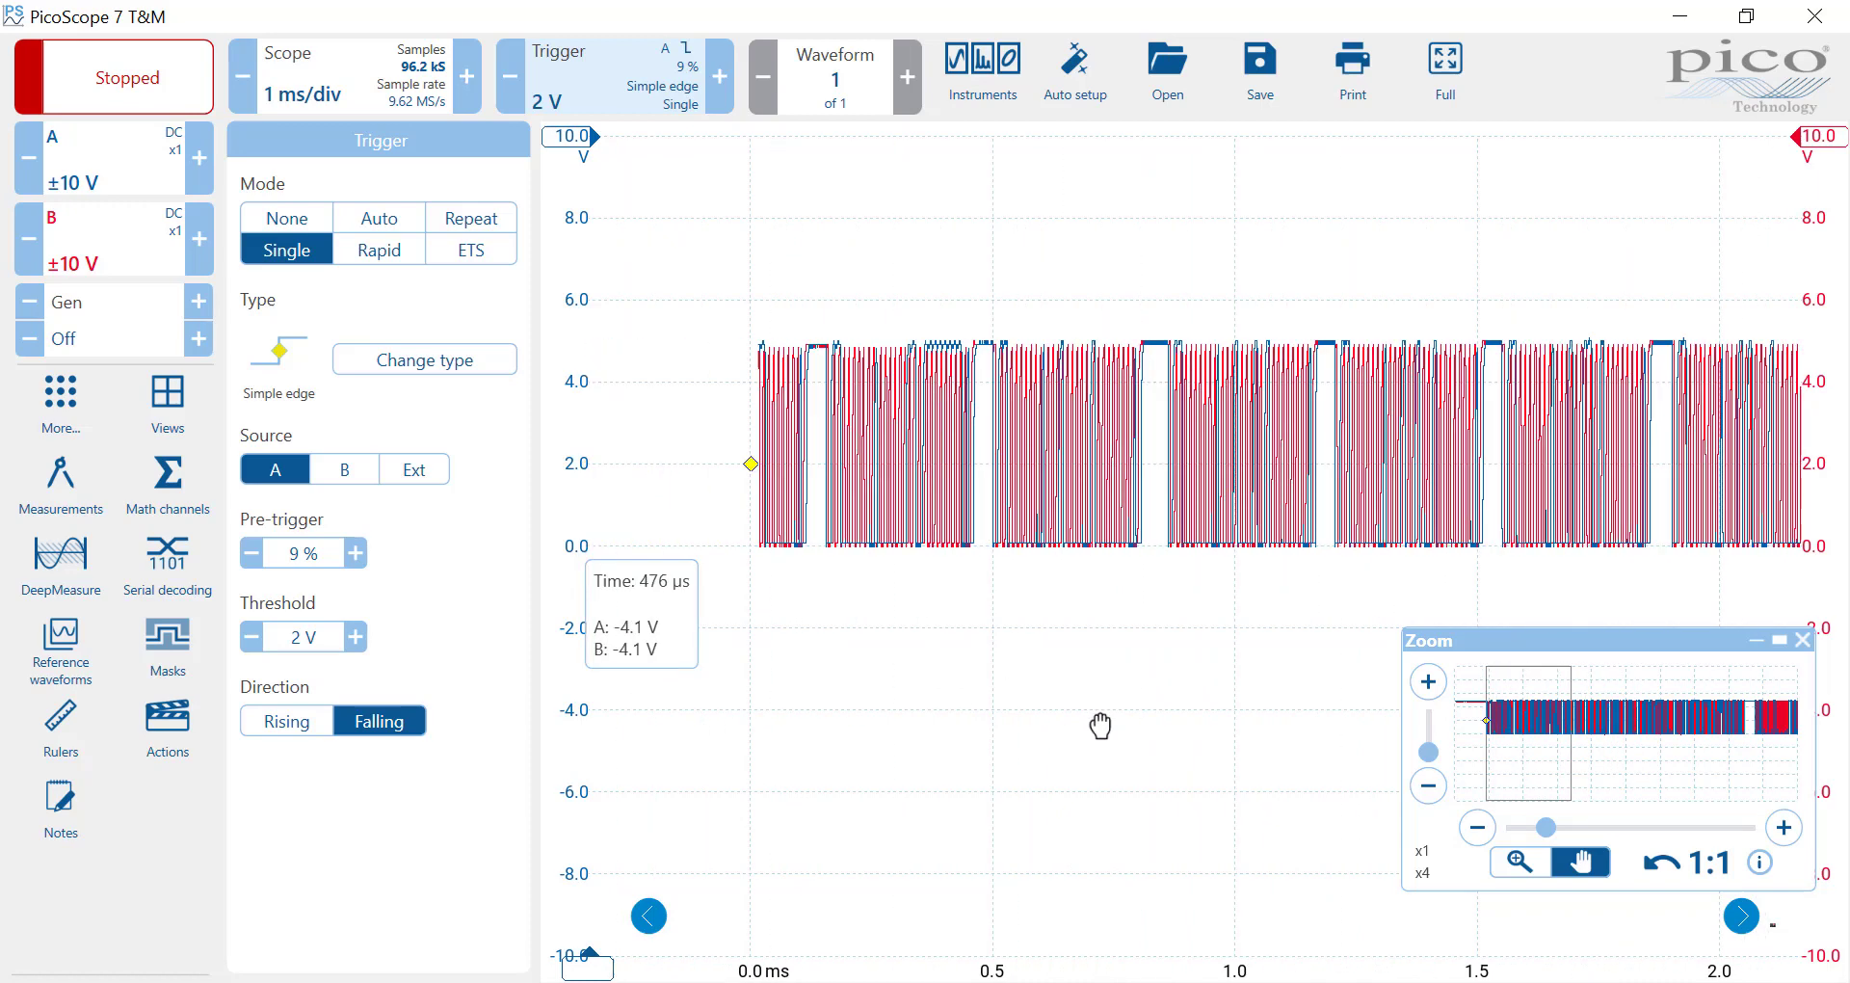
pyautogui.scroll(6, 1092, 696)
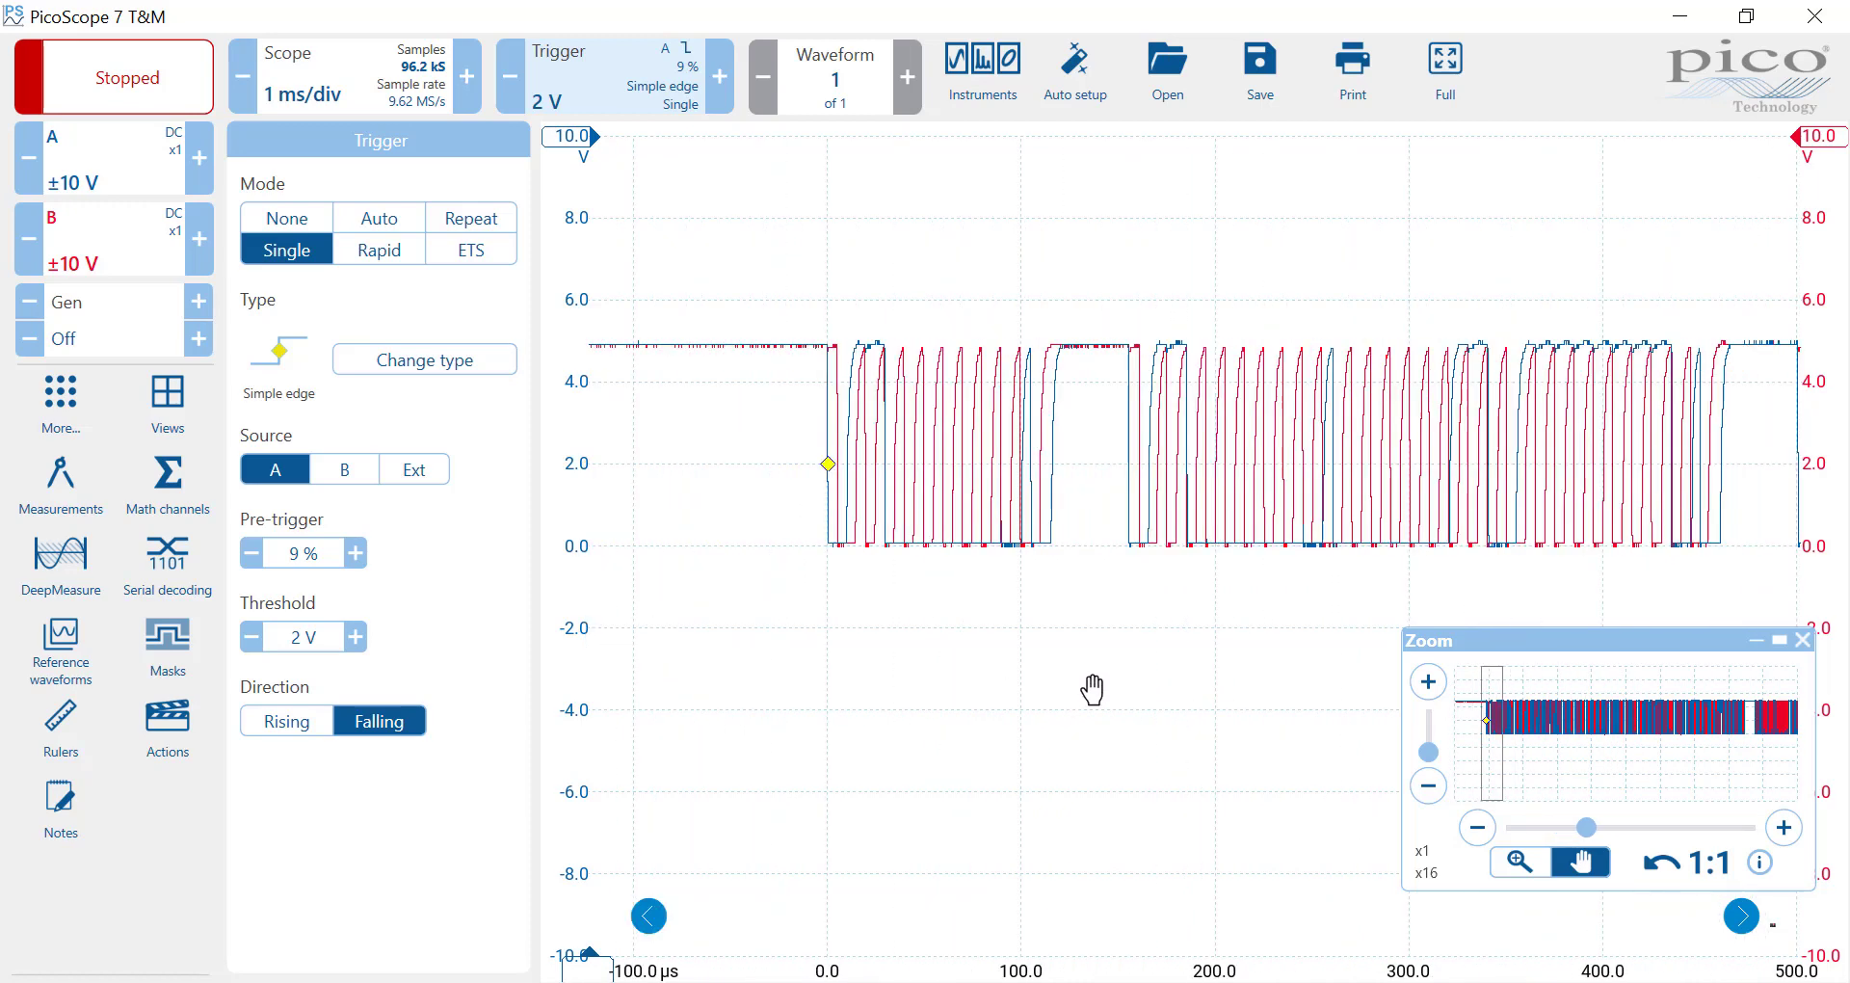
pyautogui.scroll(-2, 973, 711)
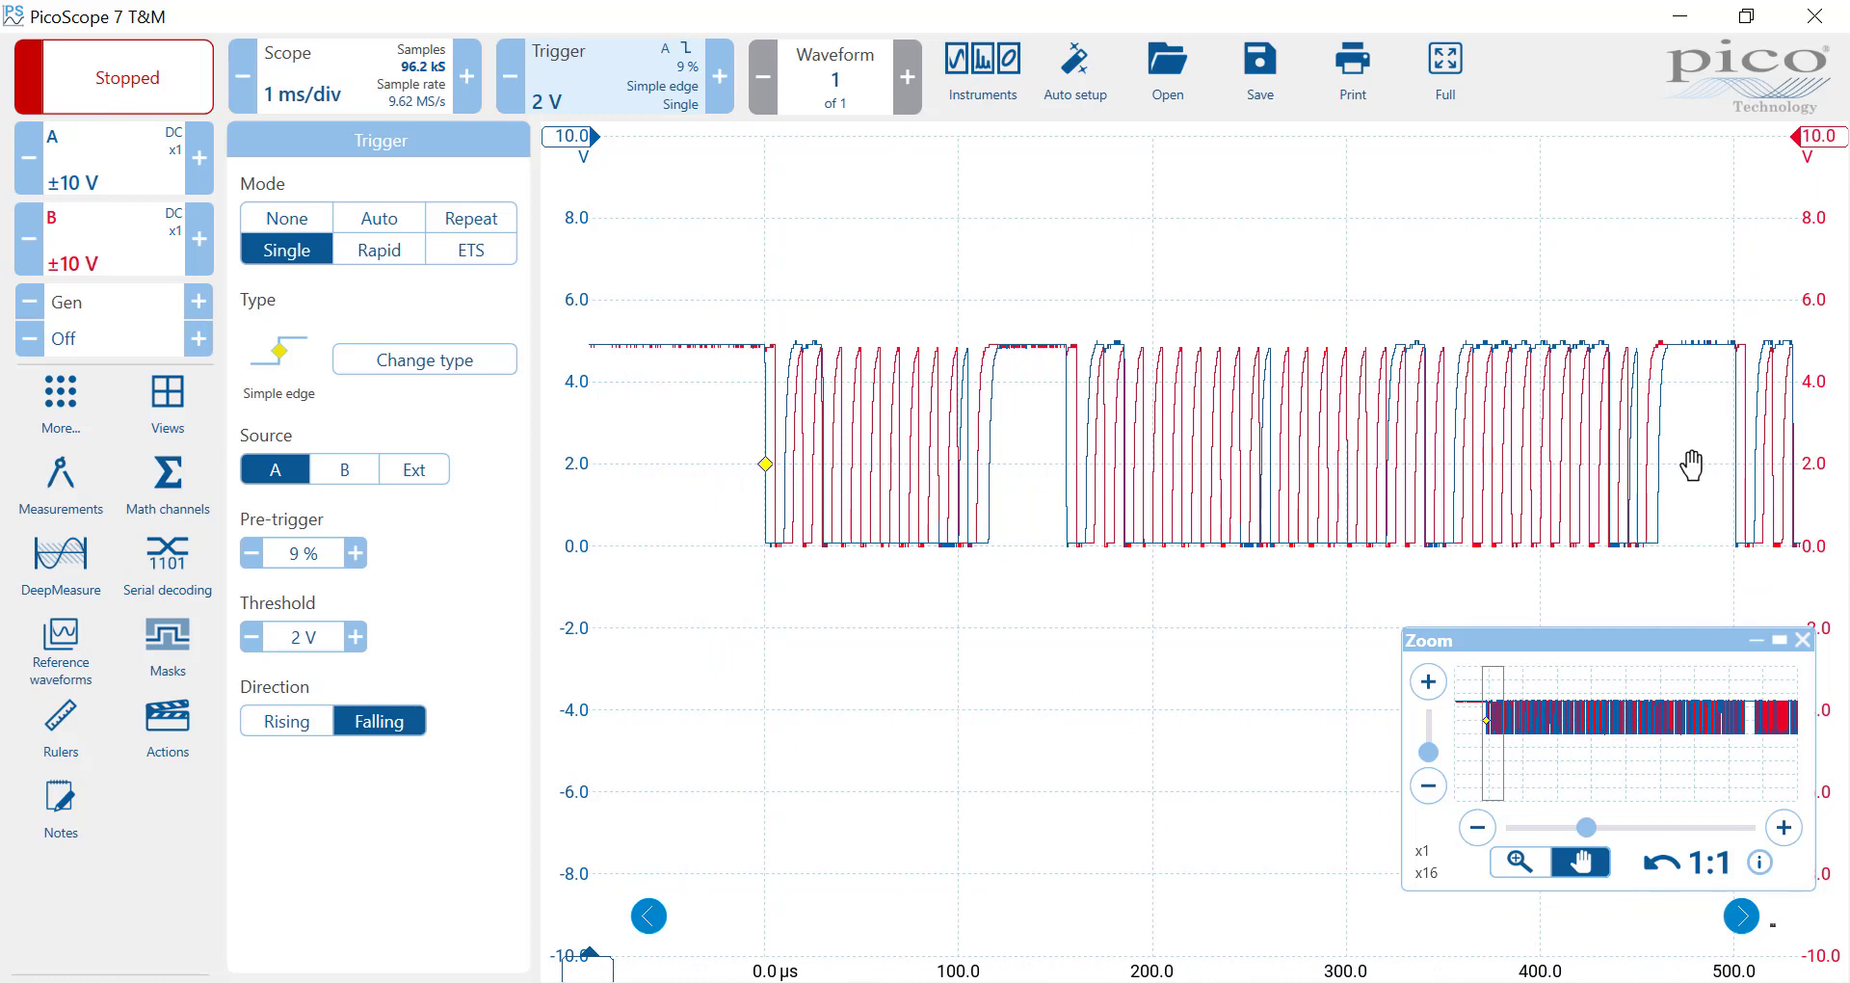
pyautogui.moveTo(1814, 548); pyautogui.dragTo(1840, 792)
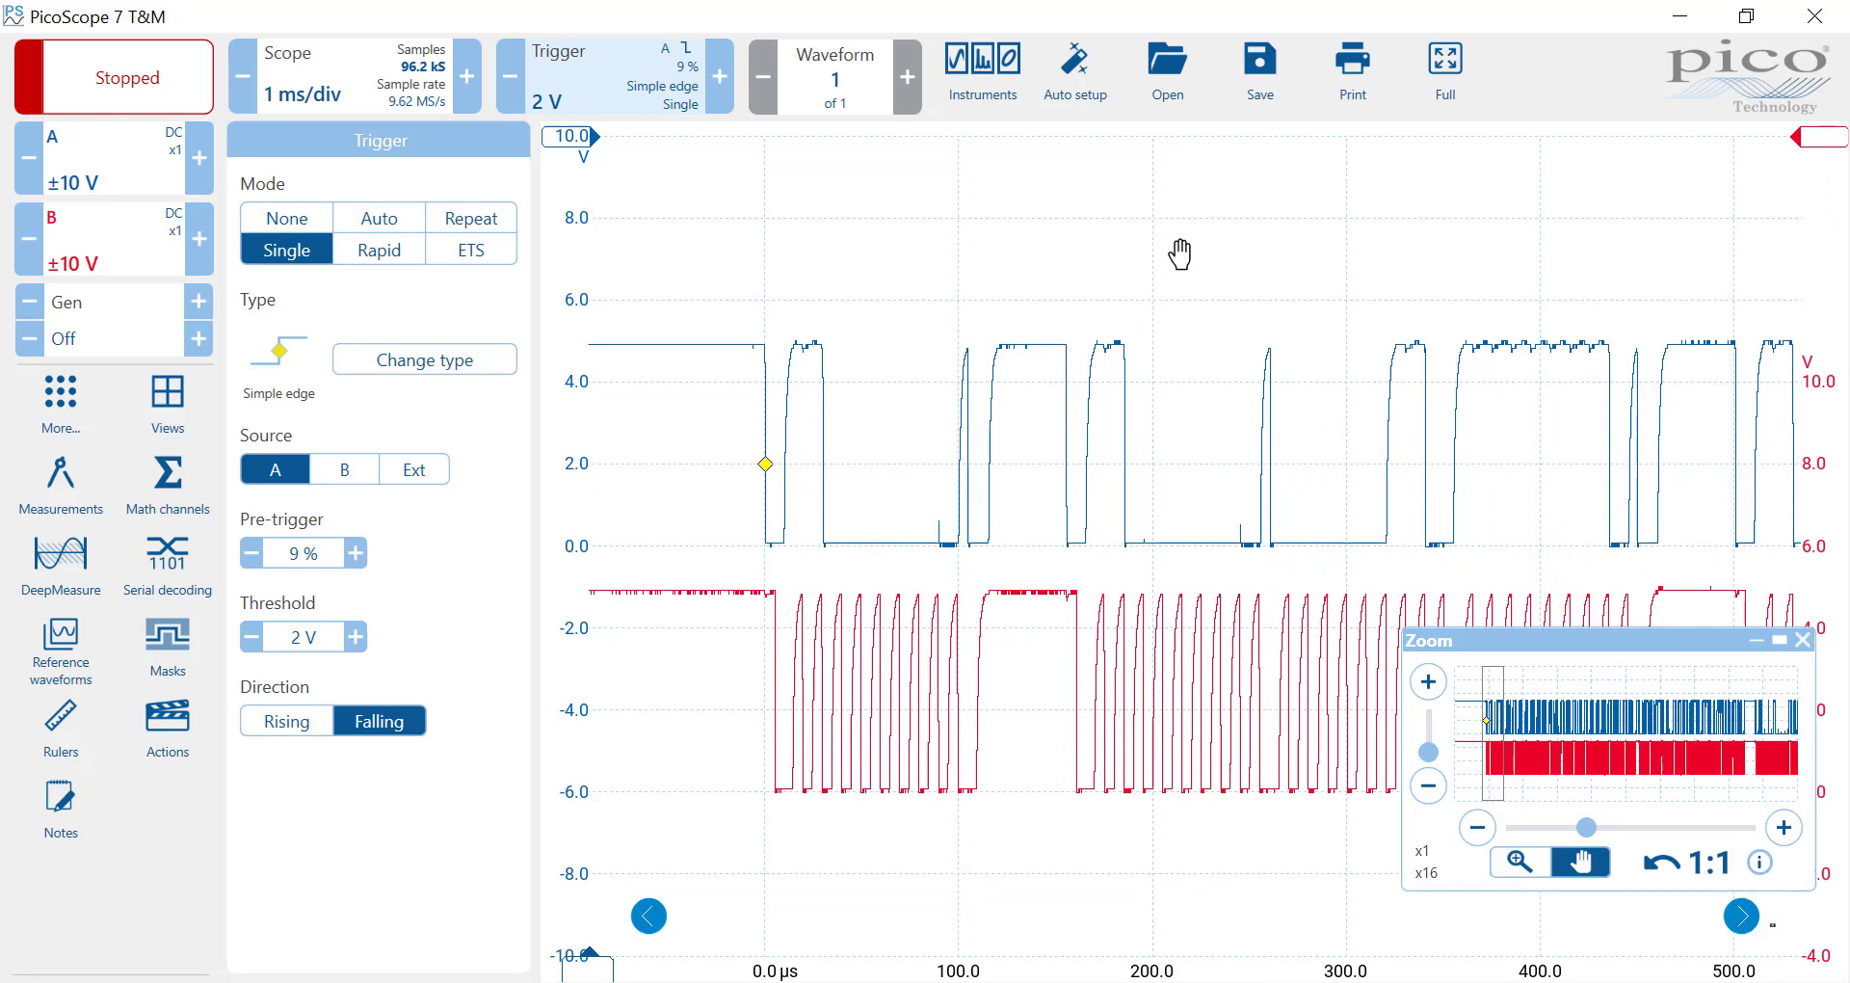
# Step: Start a new serial decoder for the captured signals using the I2C protocol
pyautogui.click(163, 569)
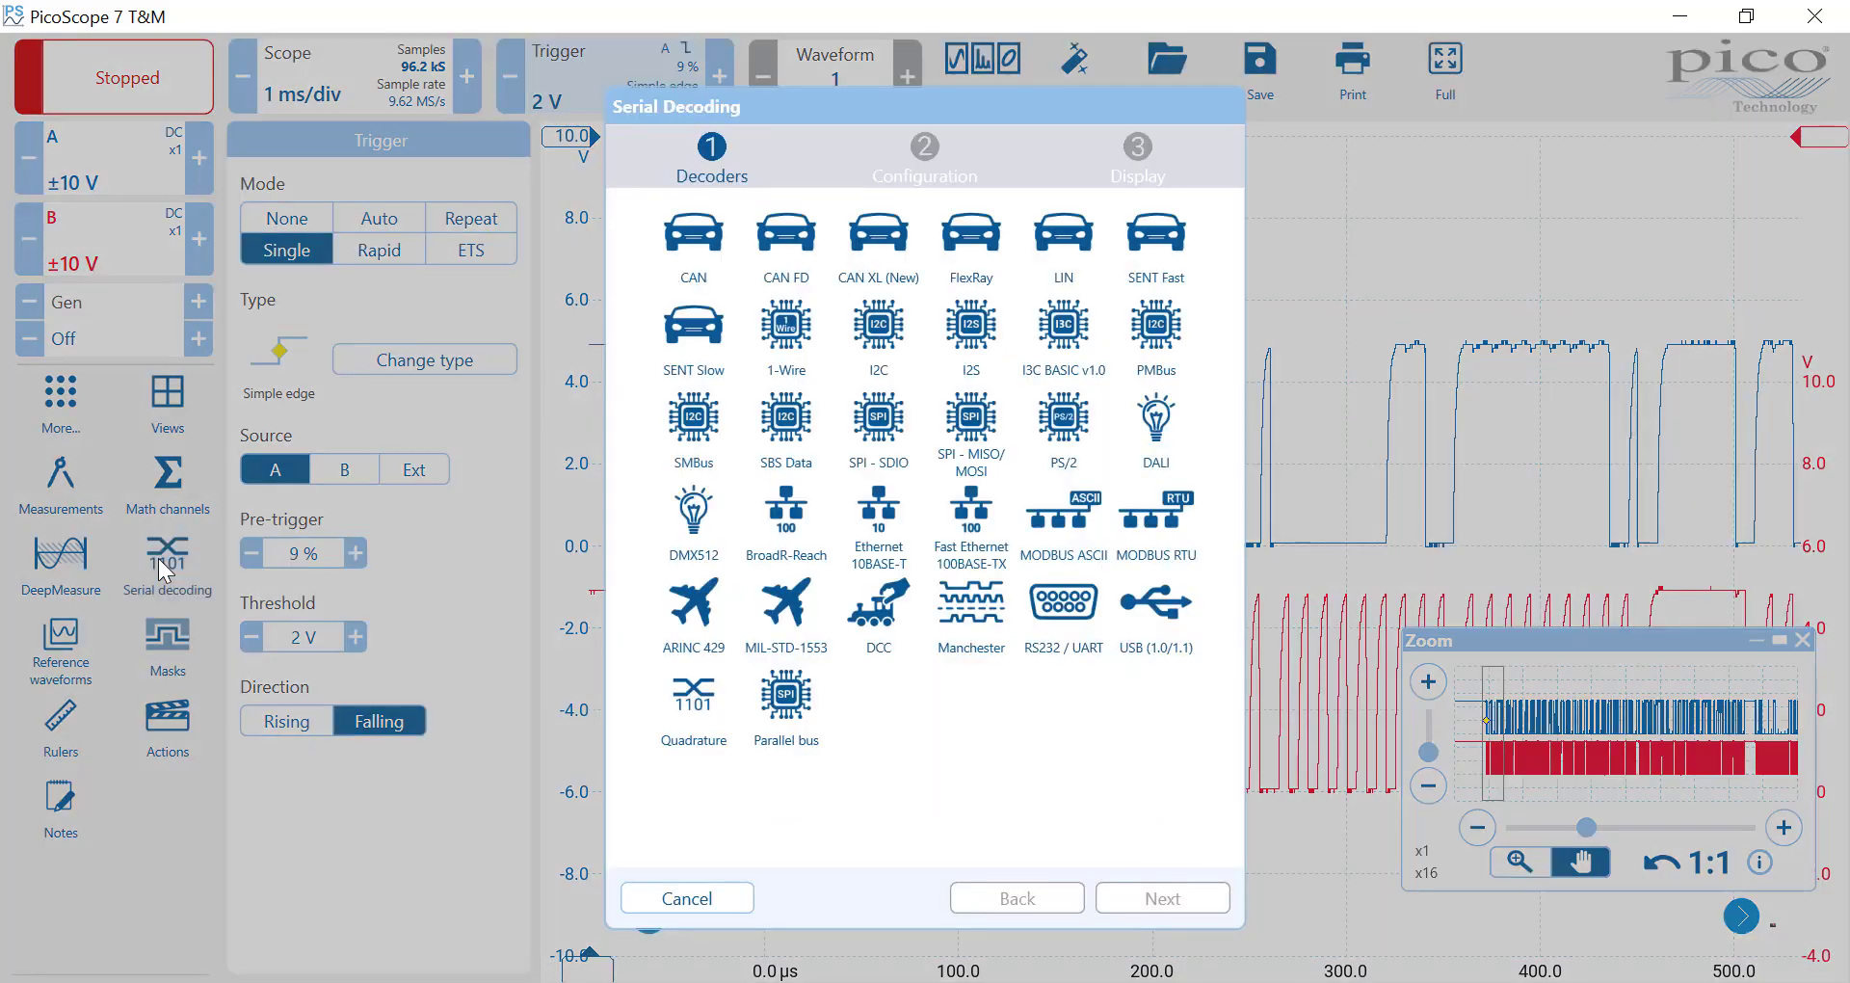
pyautogui.click(875, 326)
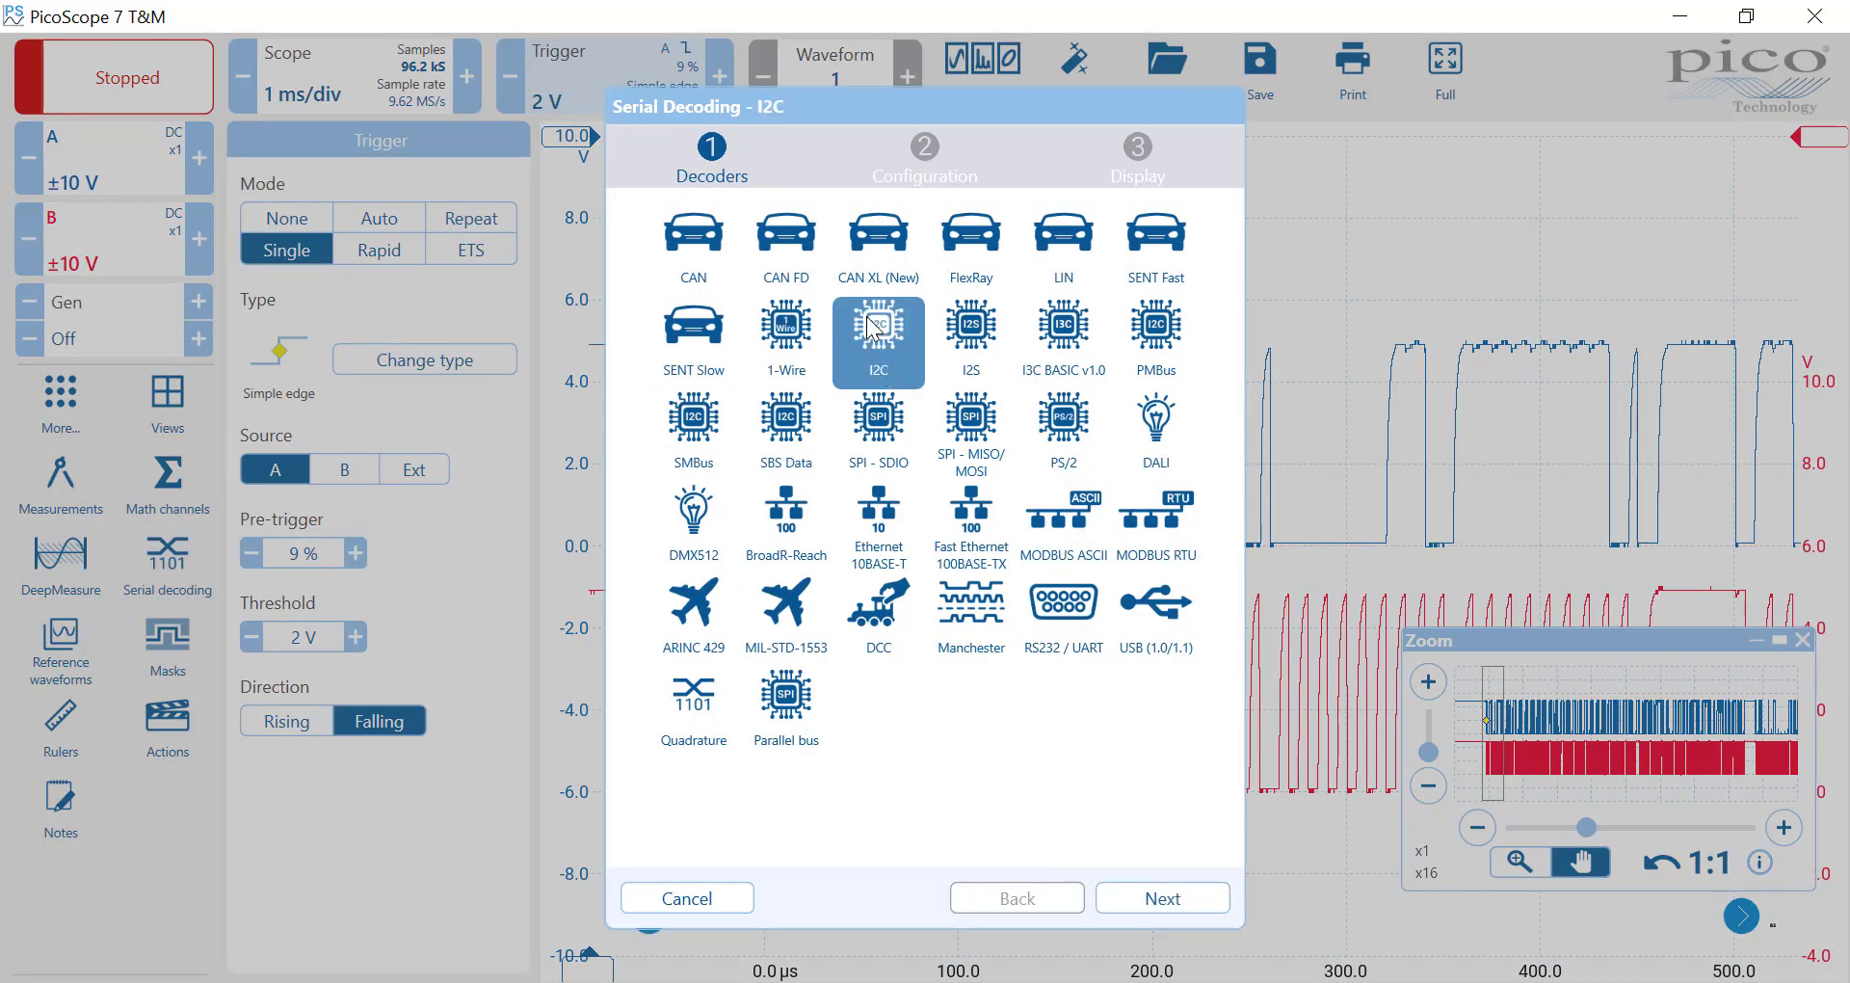
pyautogui.click(1151, 899)
# Step: Assign channel A as data and channel B as clock, then create the I2C decoder with its default hex display
pyautogui.click(761, 422)
pyautogui.click(667, 254)
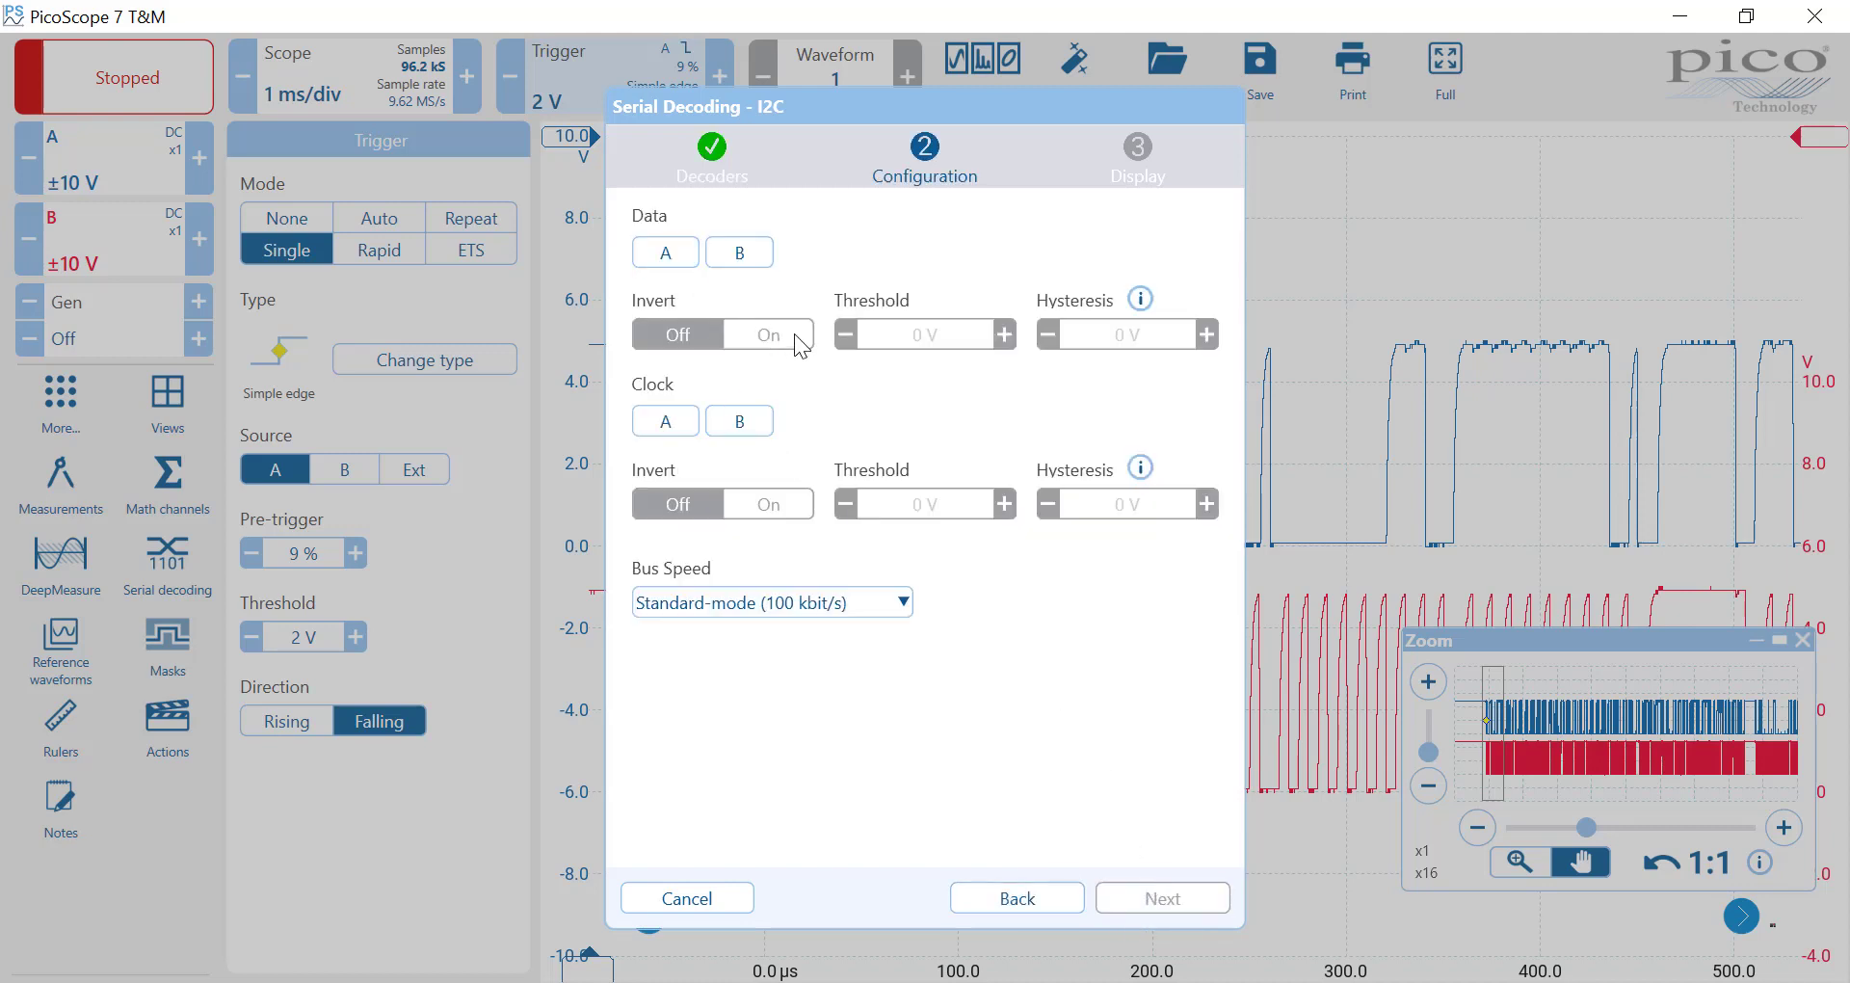
pyautogui.click(672, 256)
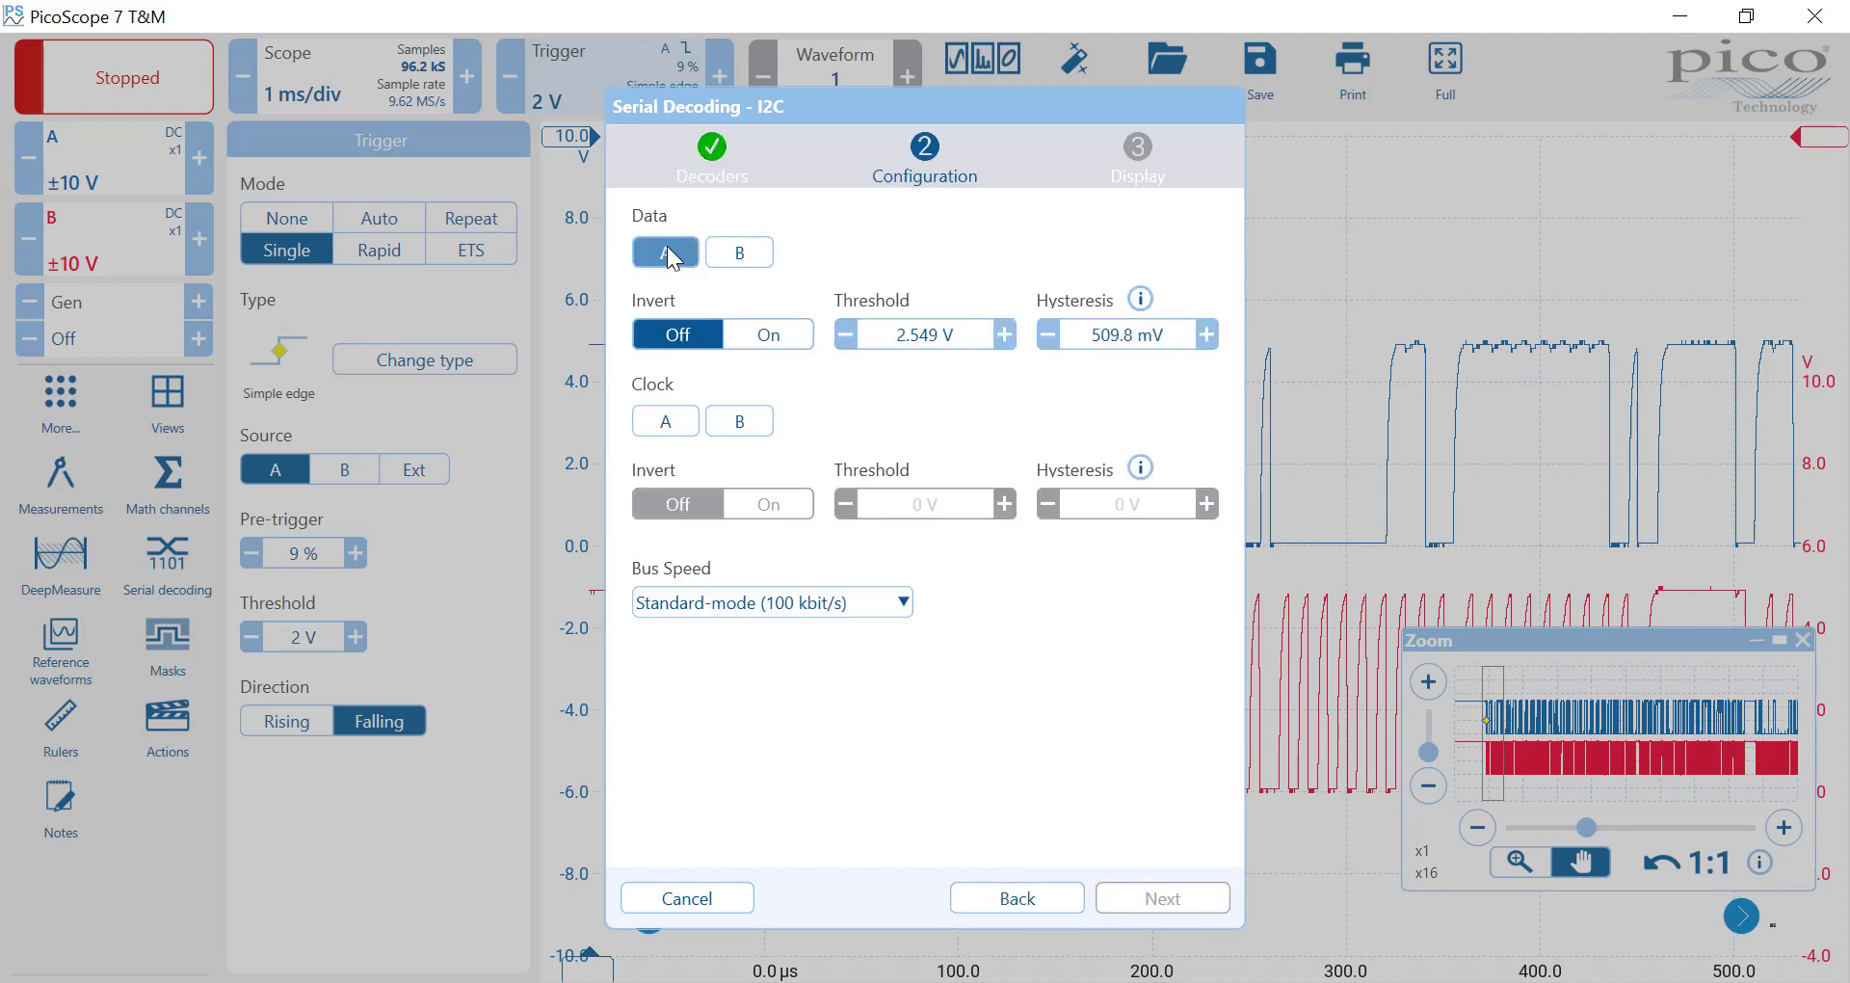
pyautogui.click(736, 422)
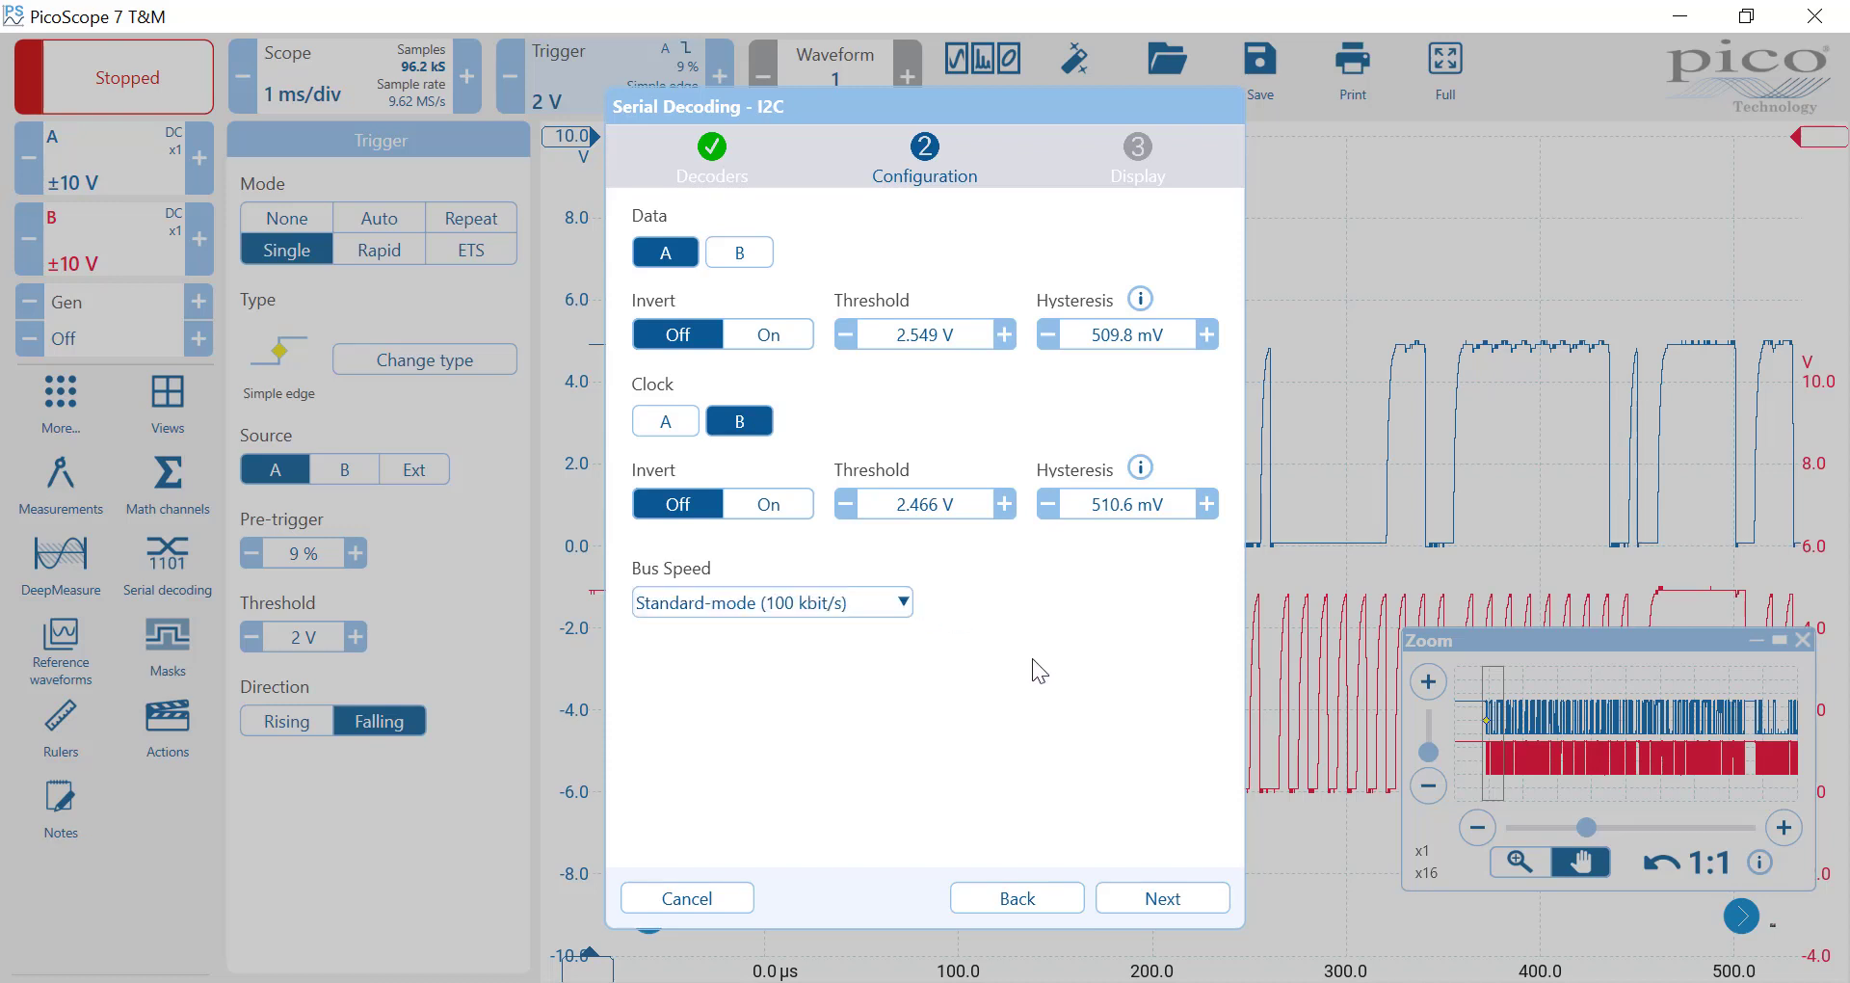
pyautogui.click(1153, 906)
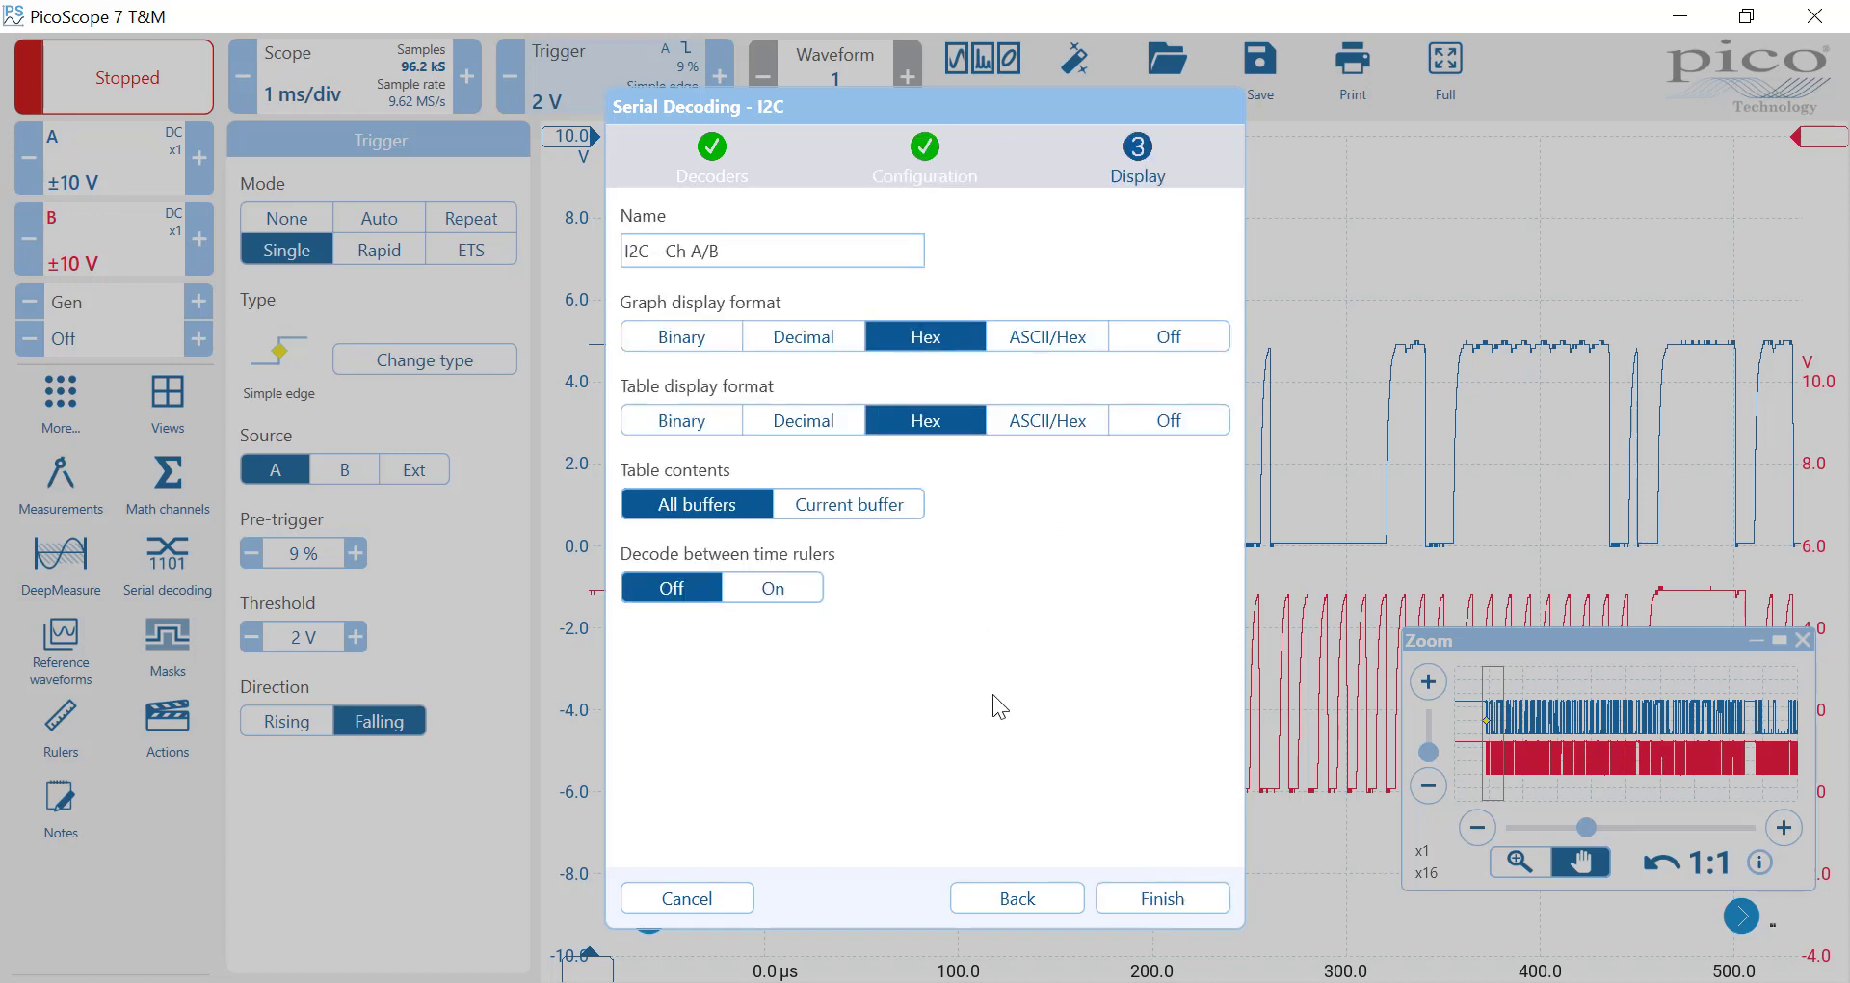
pyautogui.click(1139, 896)
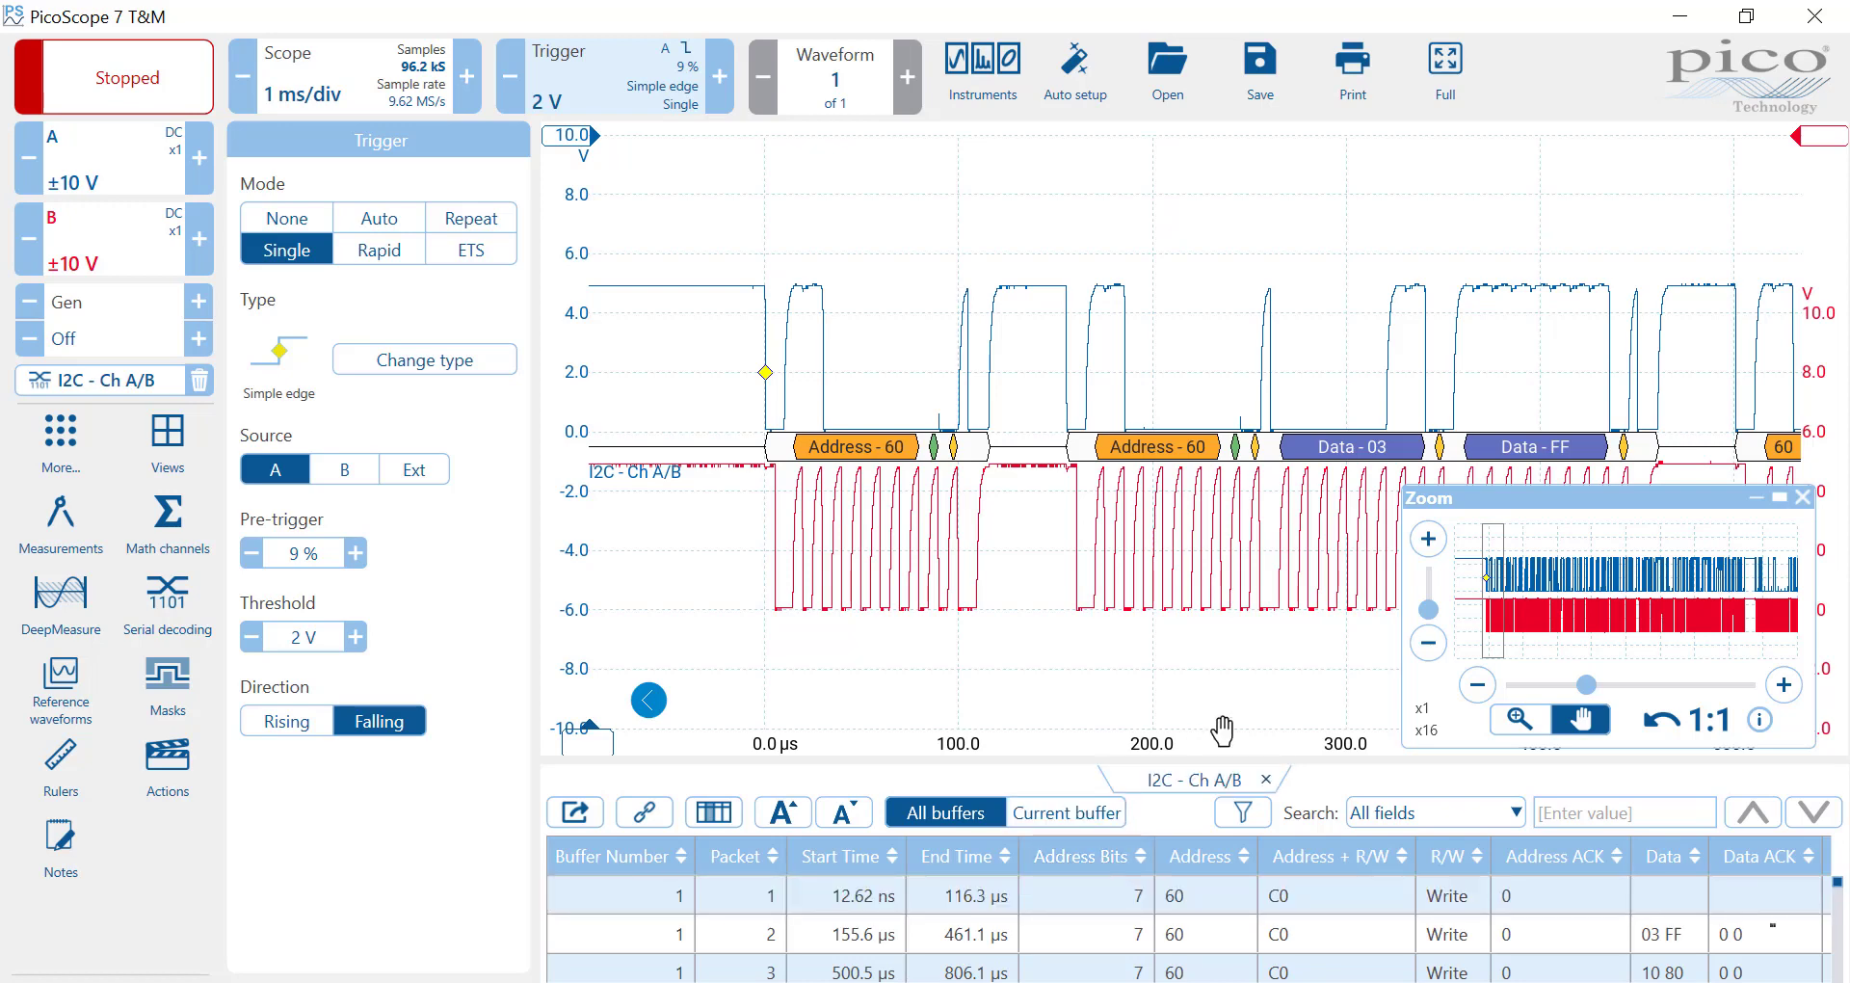
# Step: Minimize the zoom overview and examine the first decoded I2C packet's address, read/write and acknowledge fields
pyautogui.click(1755, 497)
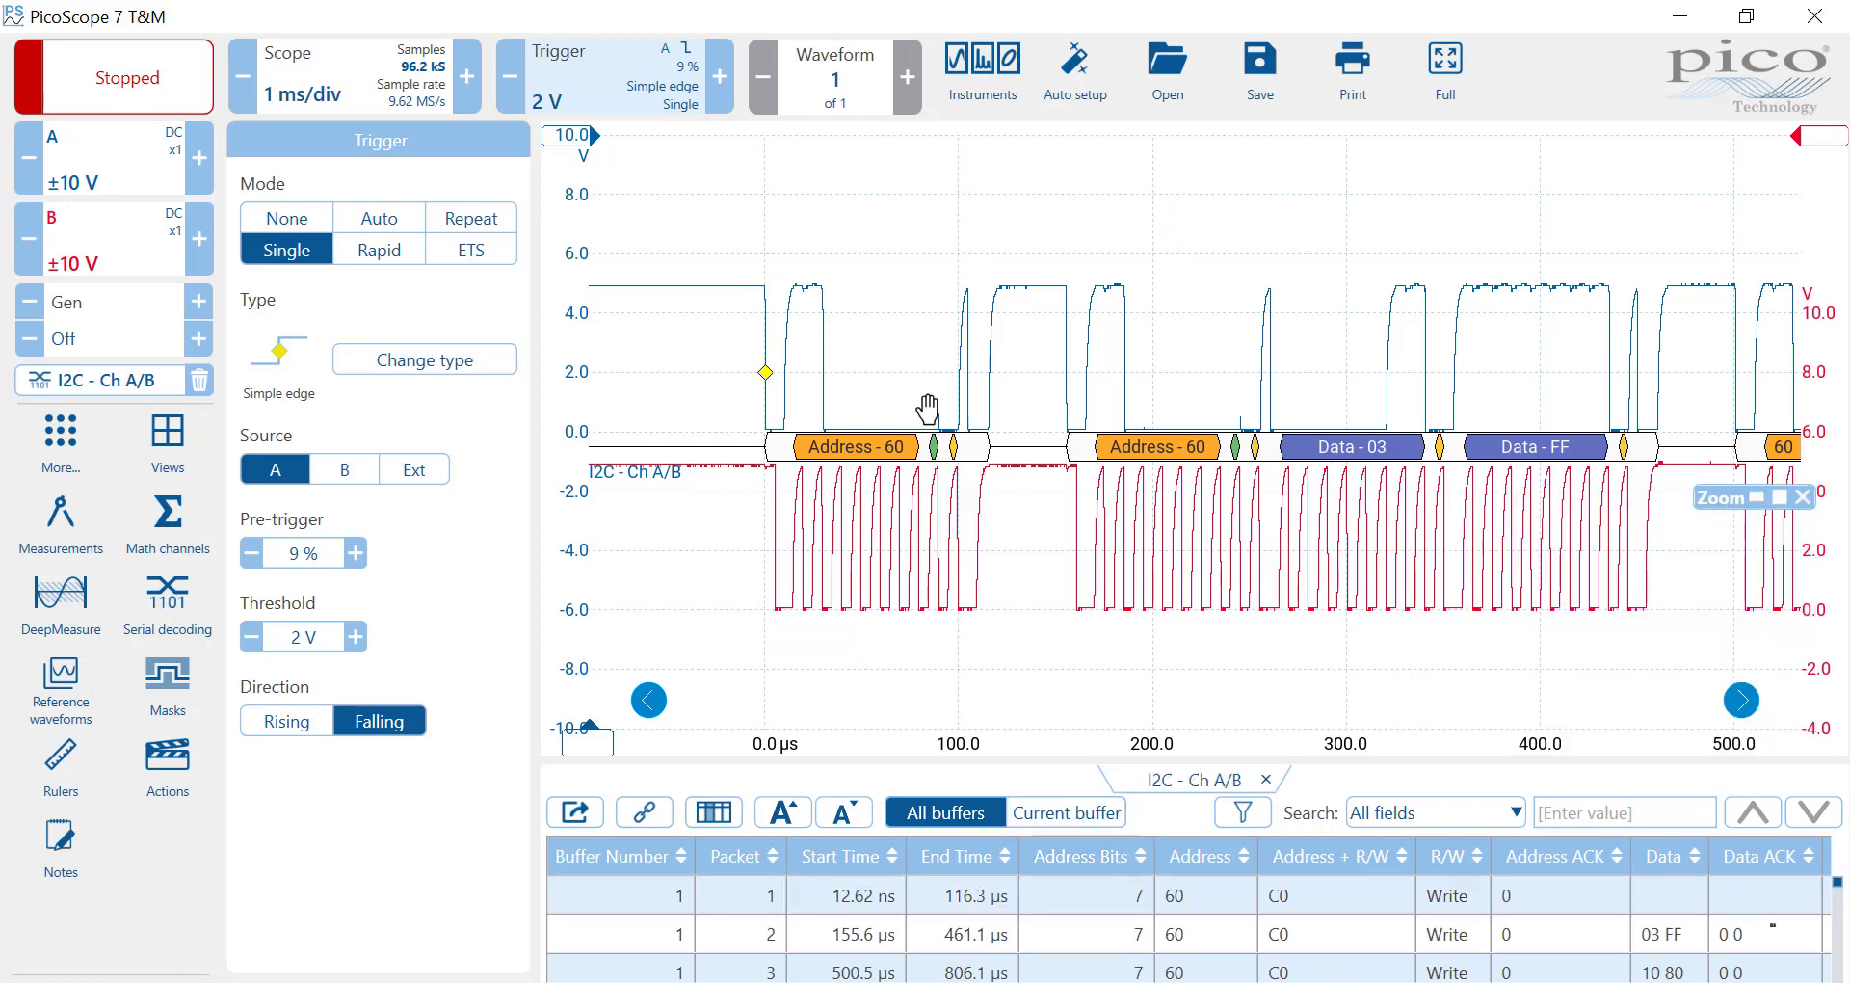
pyautogui.scroll(1, 1047, 624)
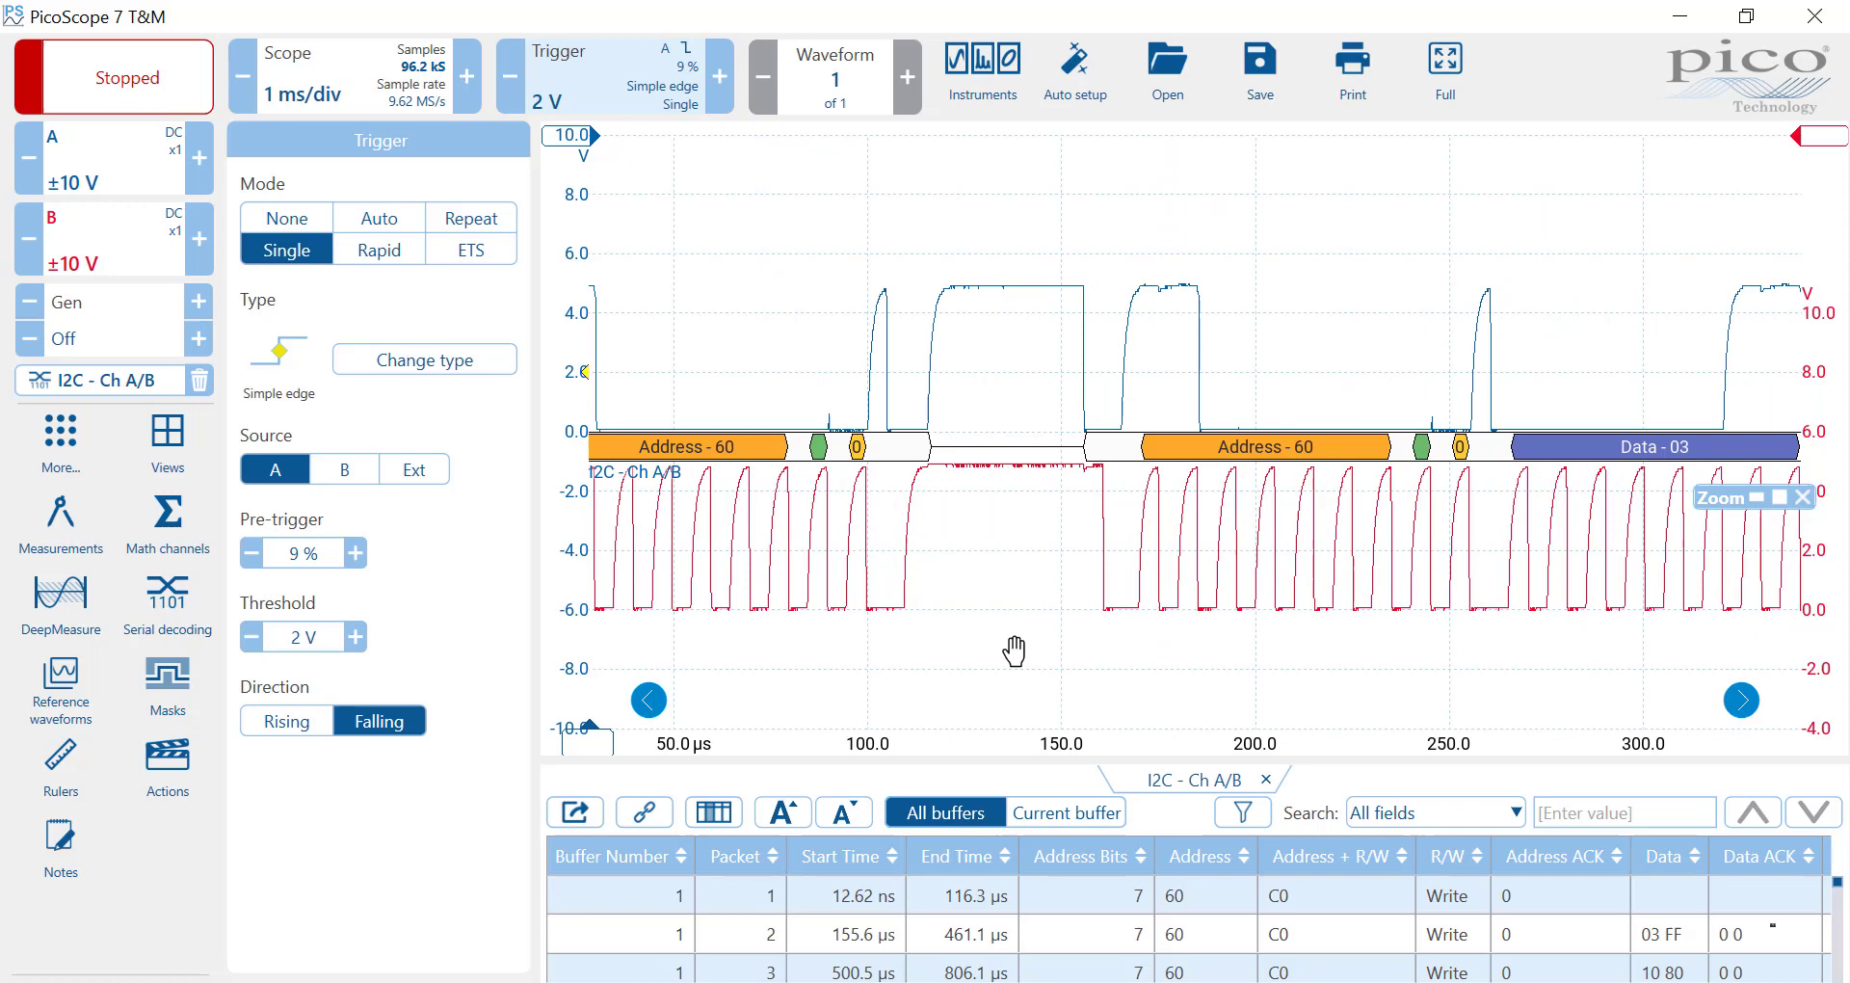
pyautogui.scroll(1, 1029, 699)
pyautogui.moveTo(1060, 737); pyautogui.dragTo(1265, 734)
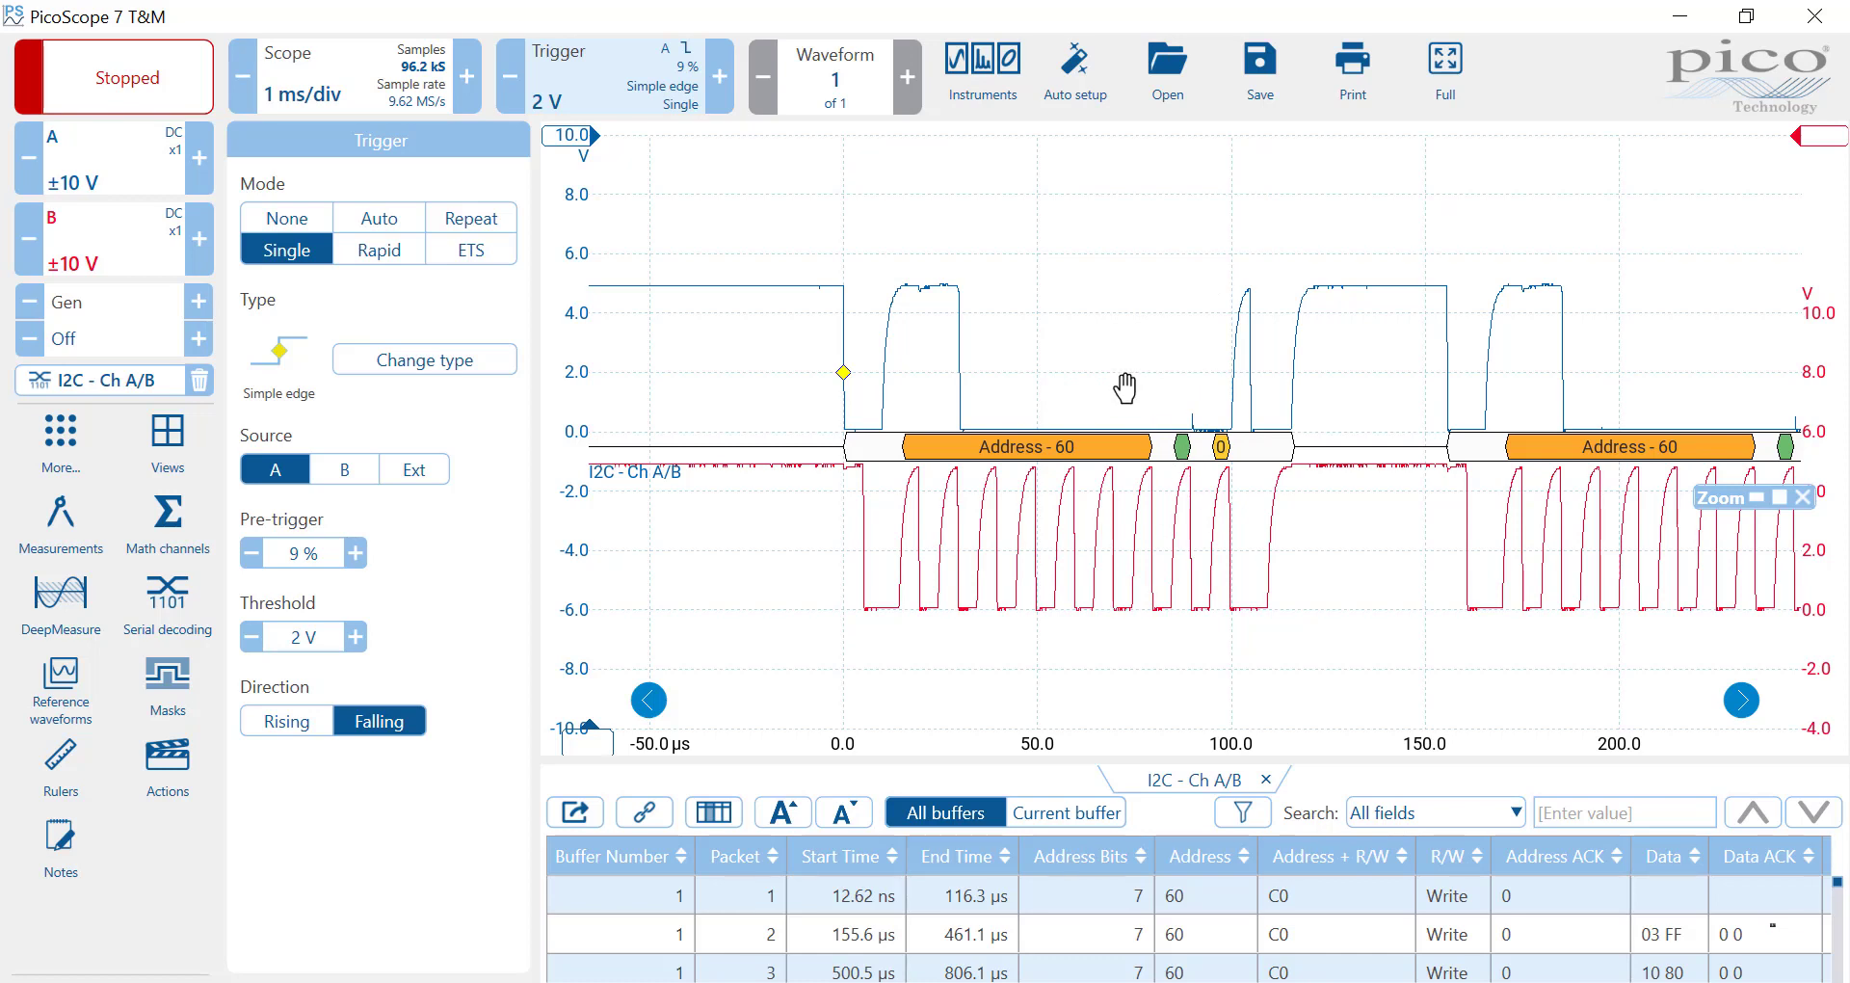
pyautogui.moveTo(1221, 446)
# Step: Examine the second decoded packet's start condition, address, read/write, acknowledge and data fields against the waveforms
pyautogui.moveTo(1276, 663); pyautogui.dragTo(868, 667)
pyautogui.moveTo(1211, 670); pyautogui.dragTo(1065, 669)
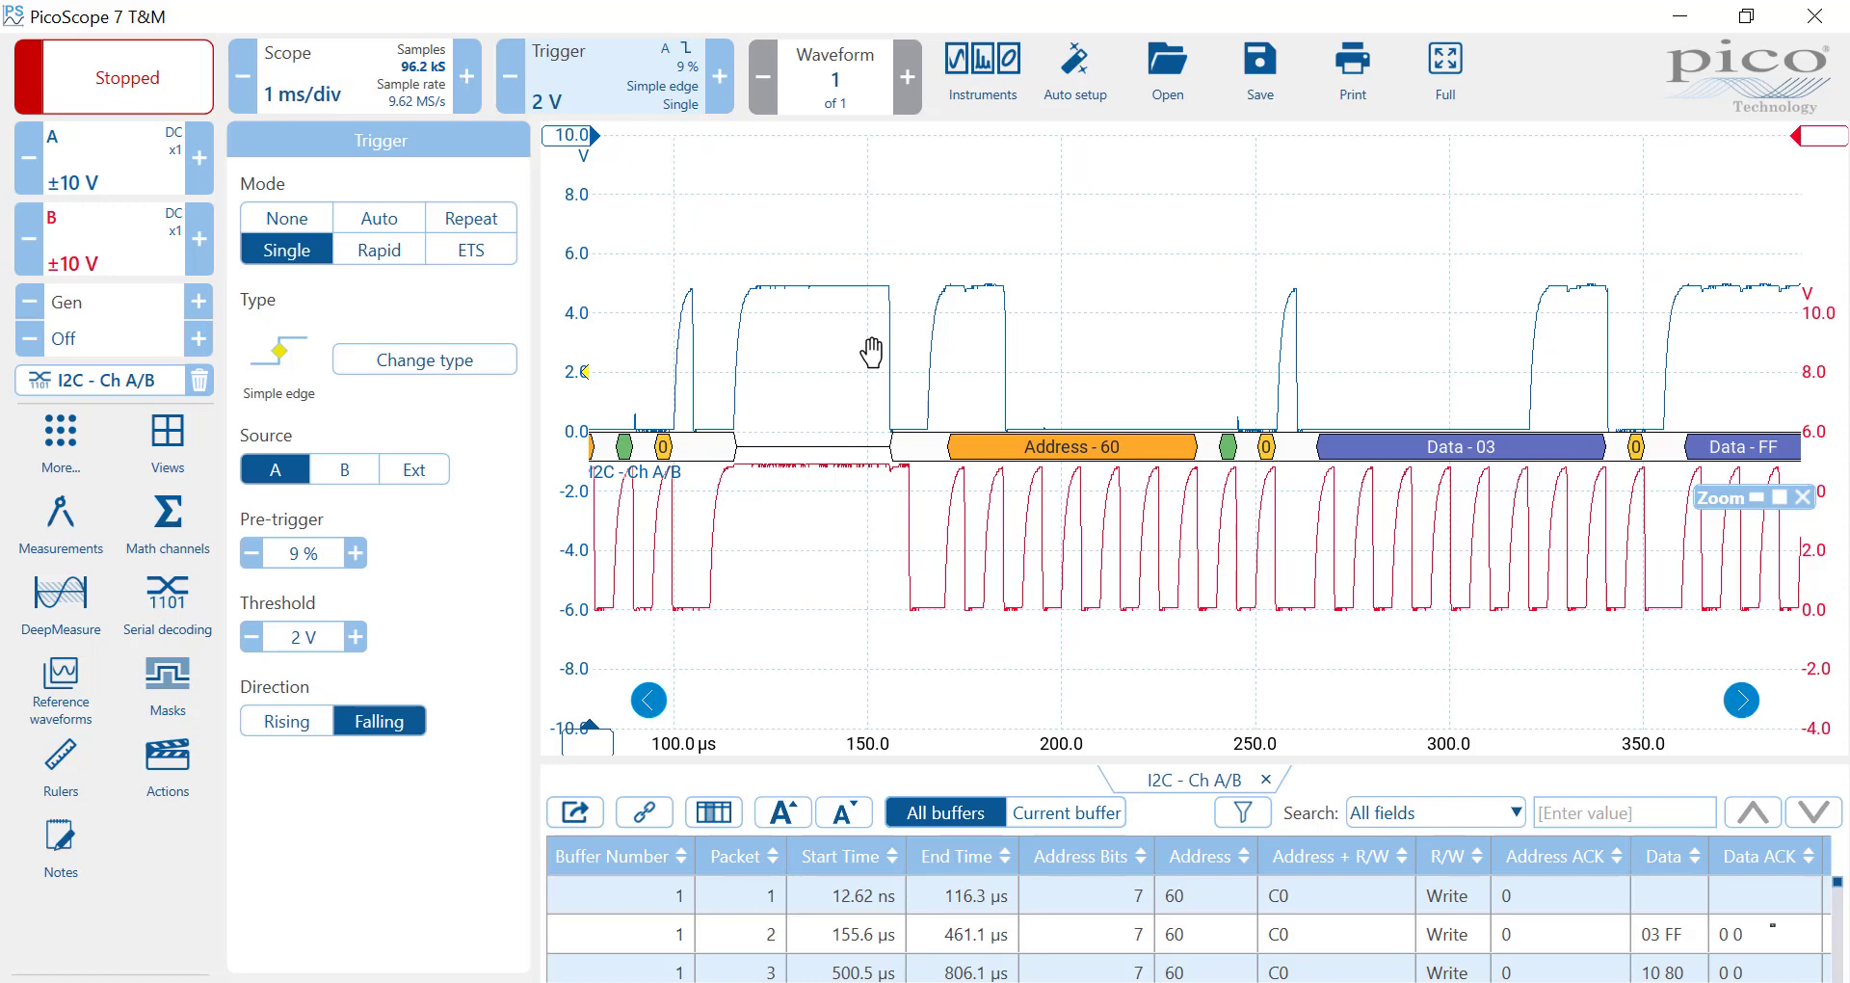
pyautogui.moveTo(1013, 447)
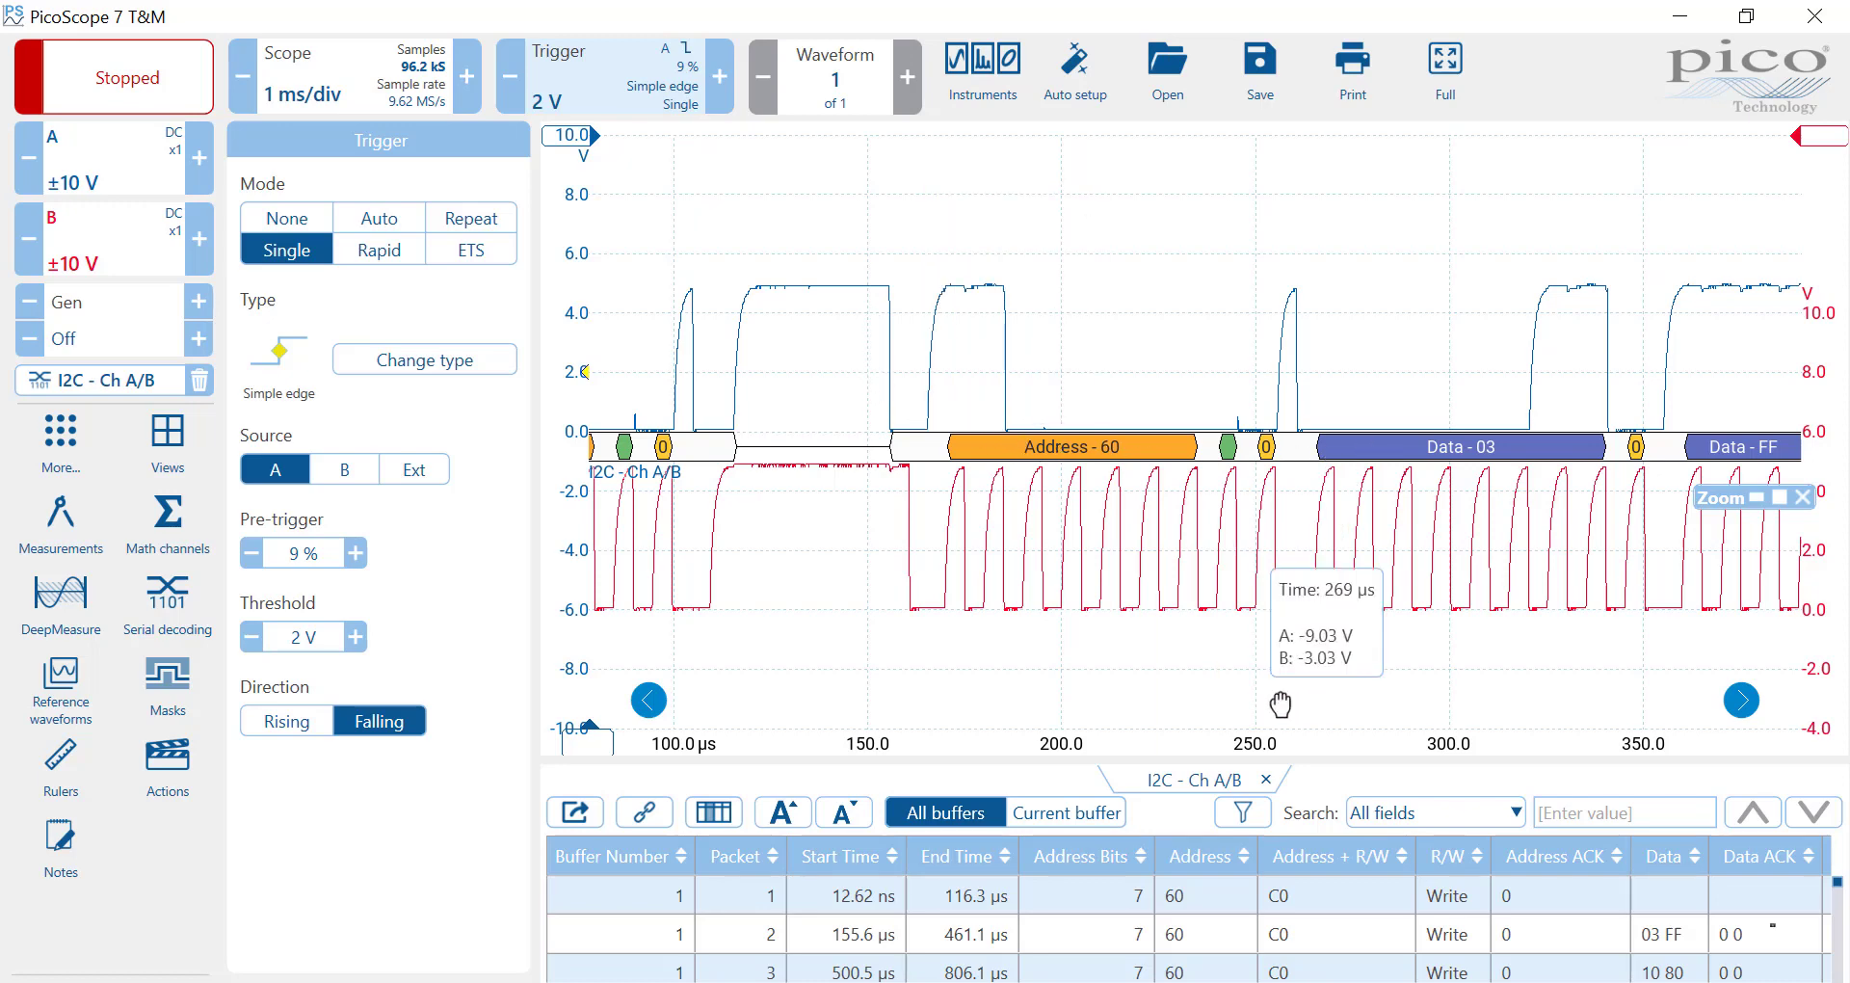
pyautogui.moveTo(1317, 704); pyautogui.dragTo(1225, 708)
pyautogui.moveTo(1373, 451)
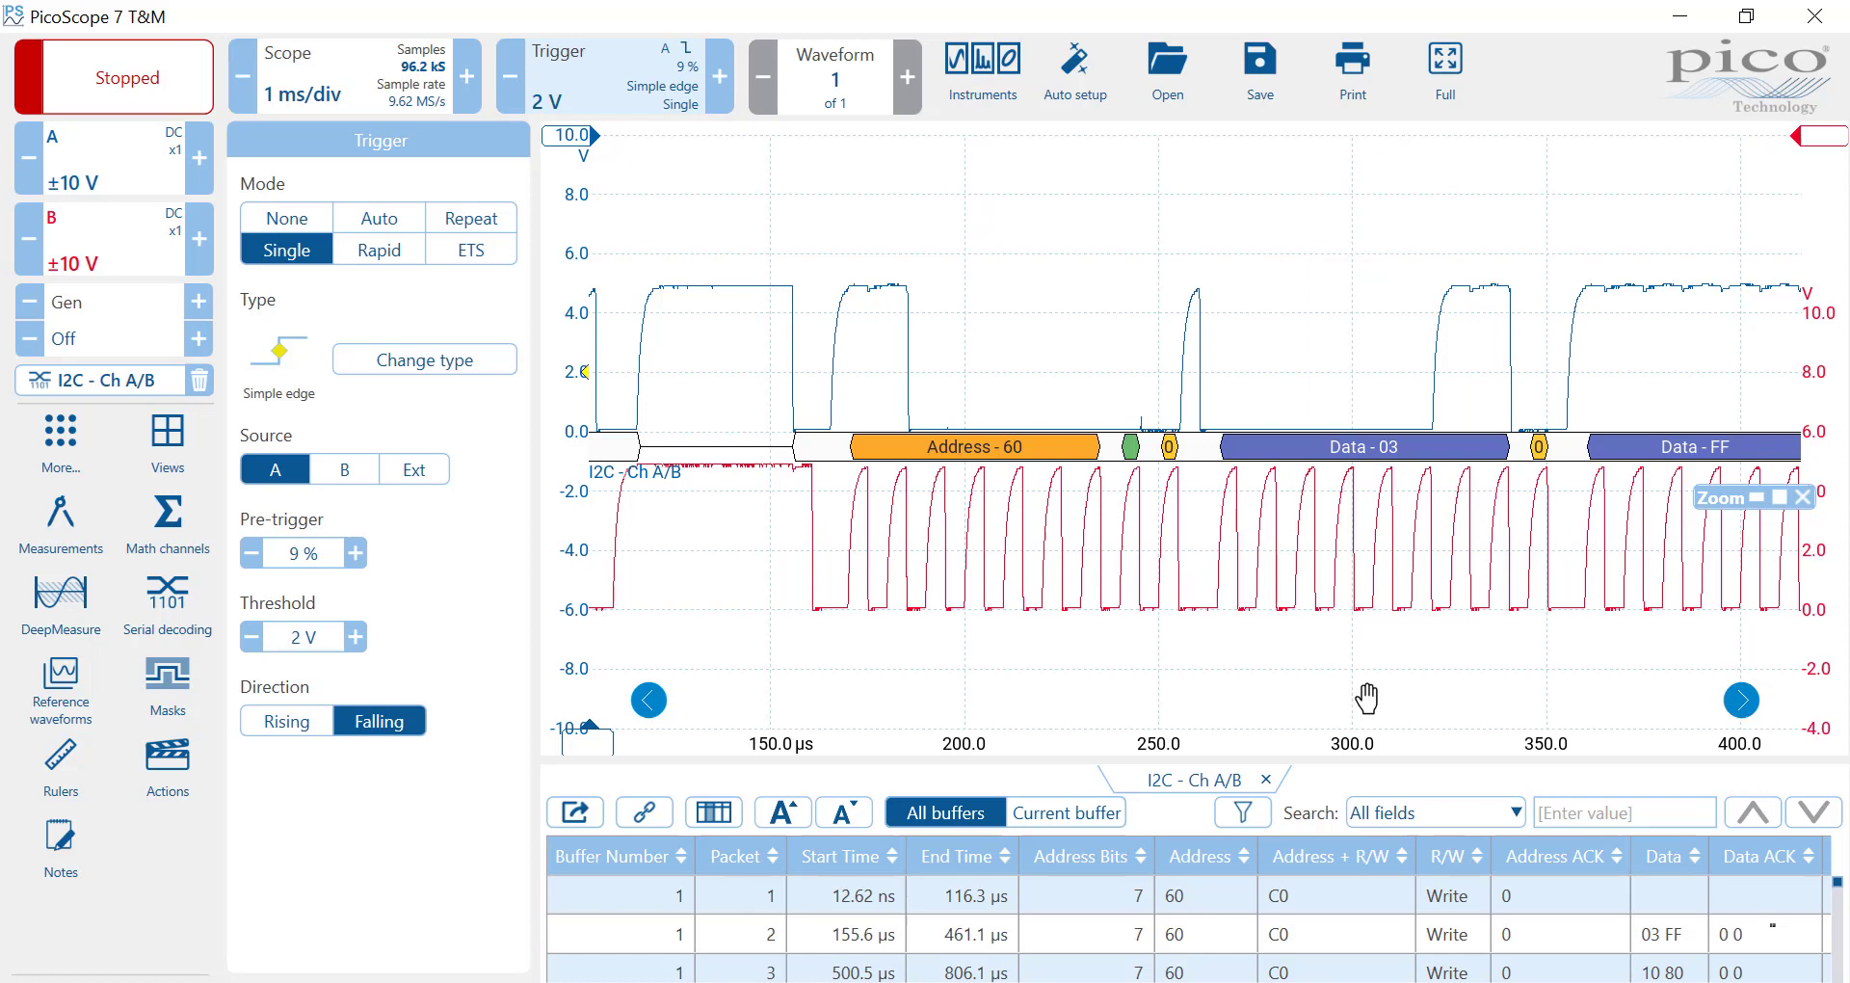
pyautogui.moveTo(1344, 713); pyautogui.dragTo(1285, 778)
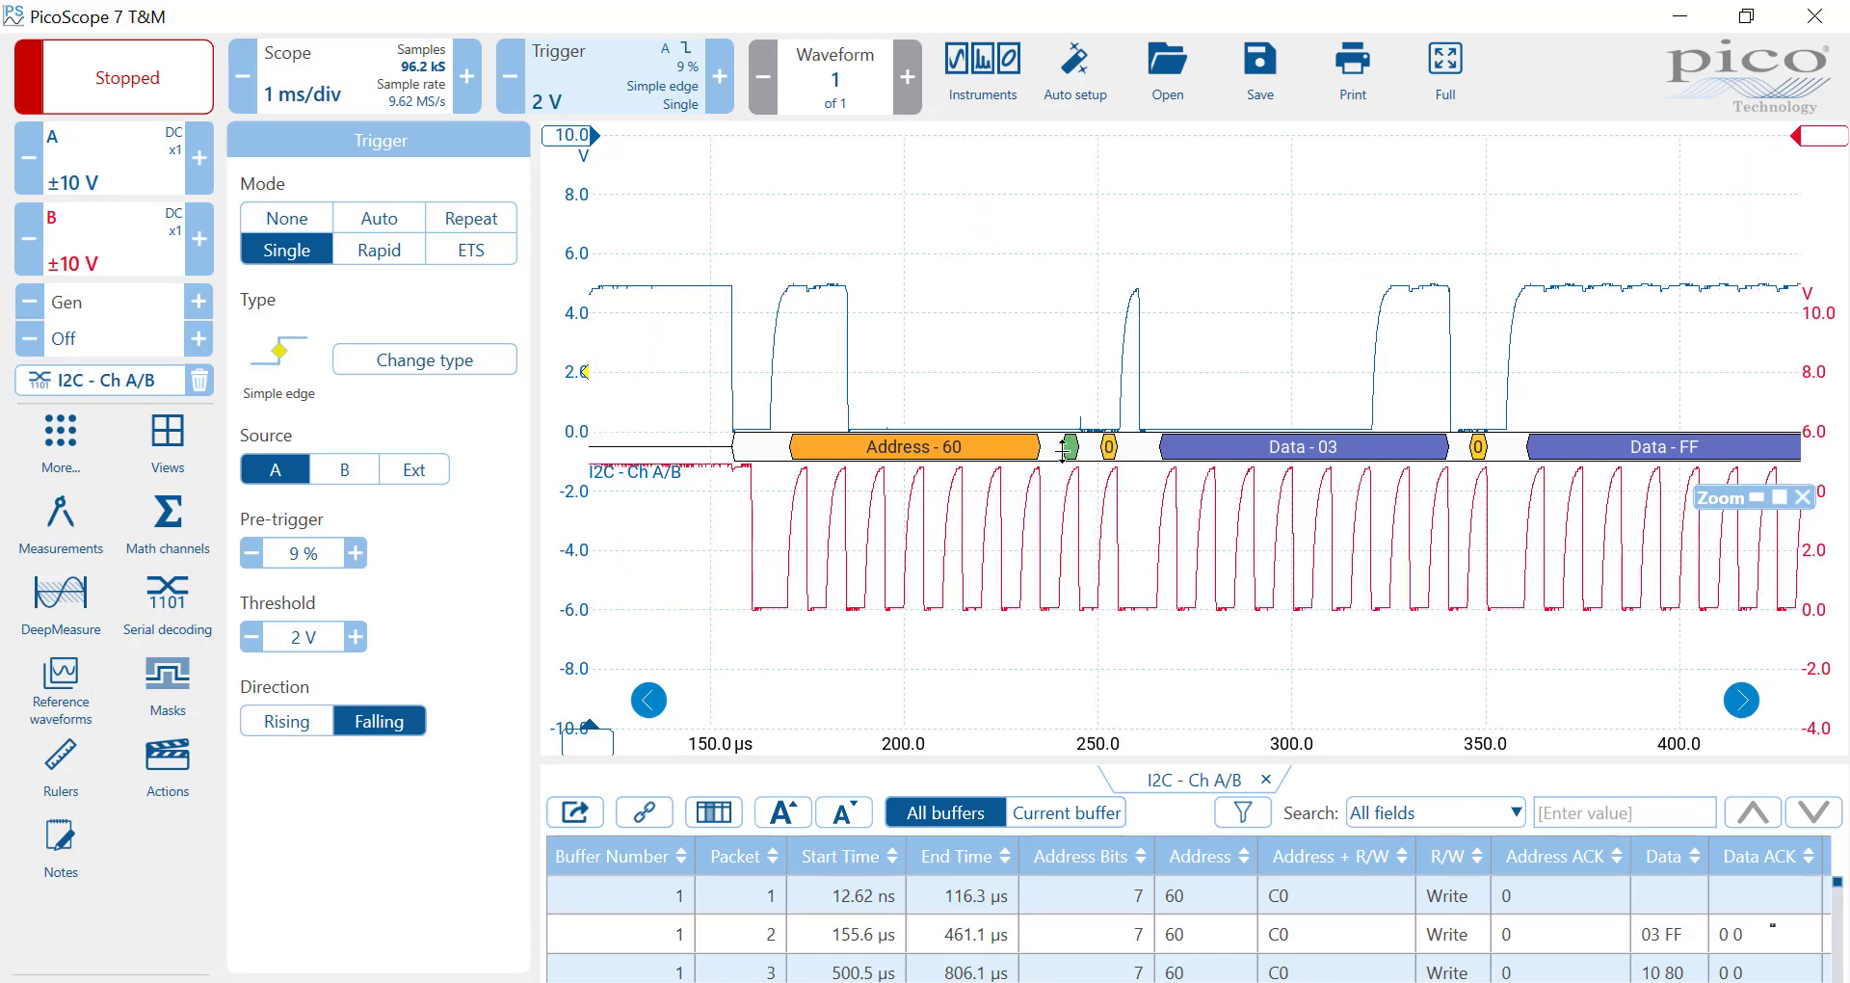
pyautogui.moveTo(1069, 448)
pyautogui.moveTo(1222, 689); pyautogui.dragTo(1196, 685)
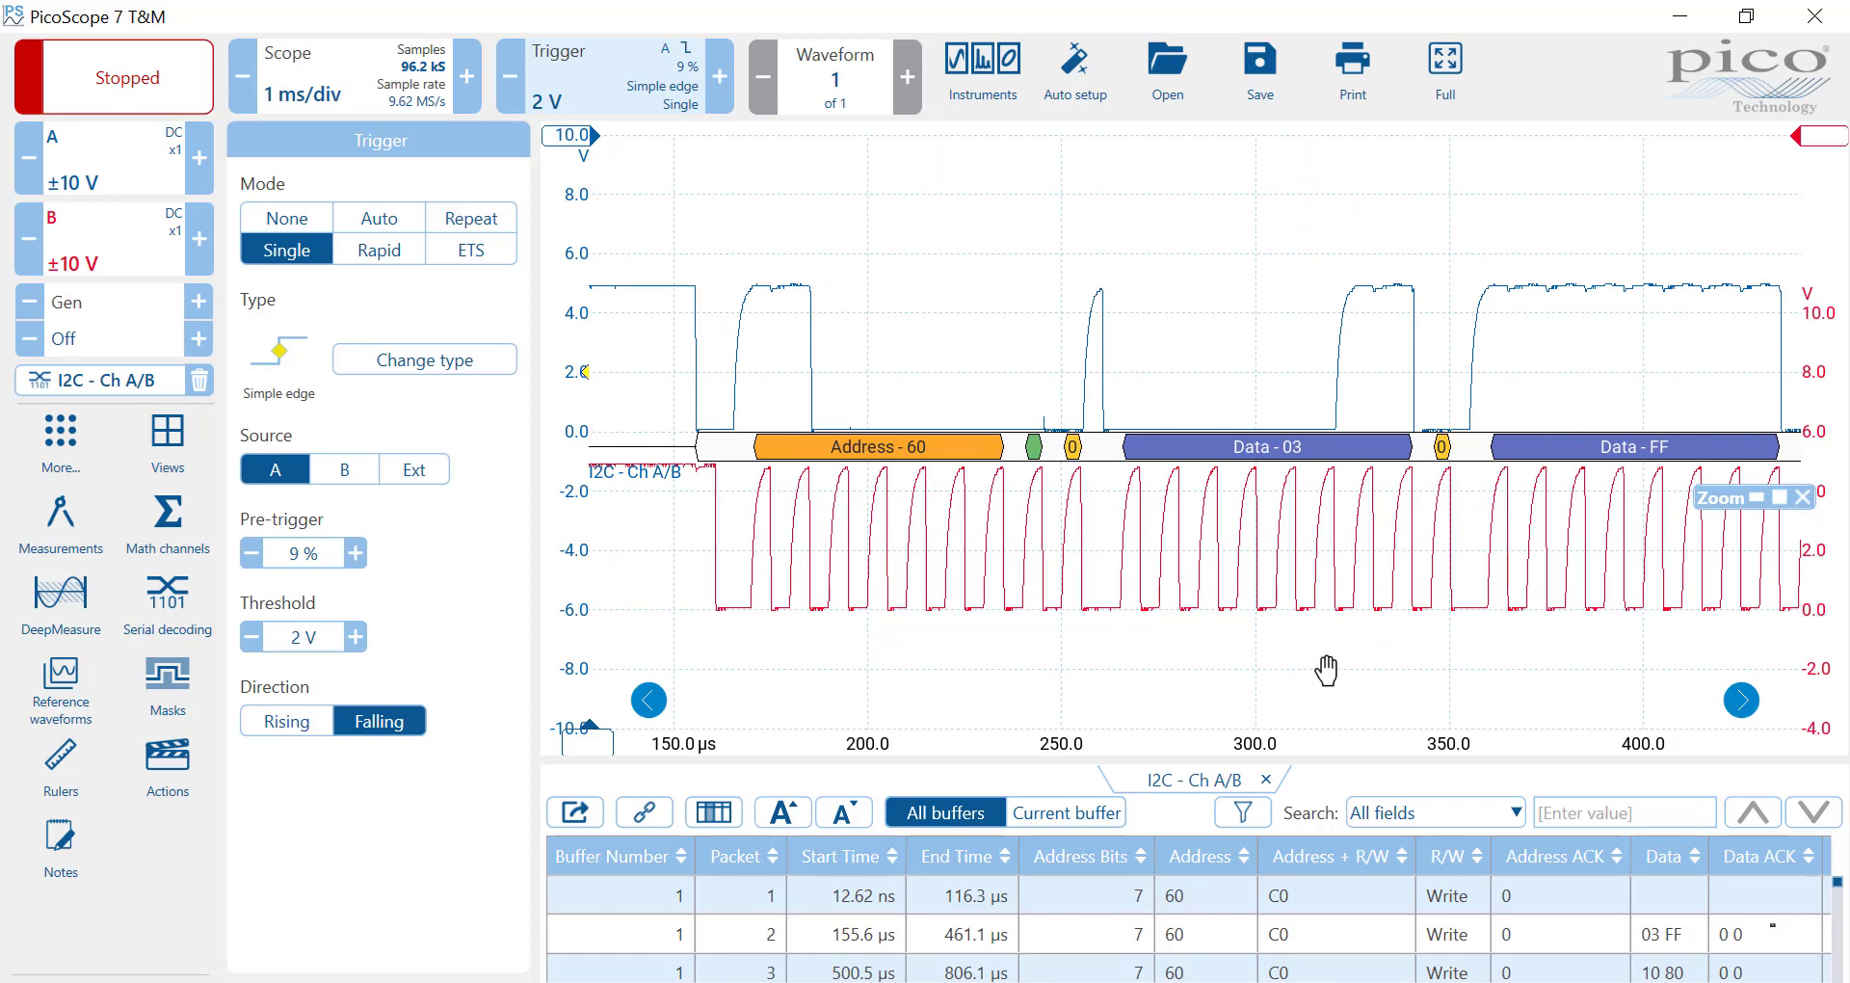
# Step: Close the trigger settings and examine the sequence of decoded addresses and data bytes across the first milliseconds of the capture
pyautogui.click(1203, 895)
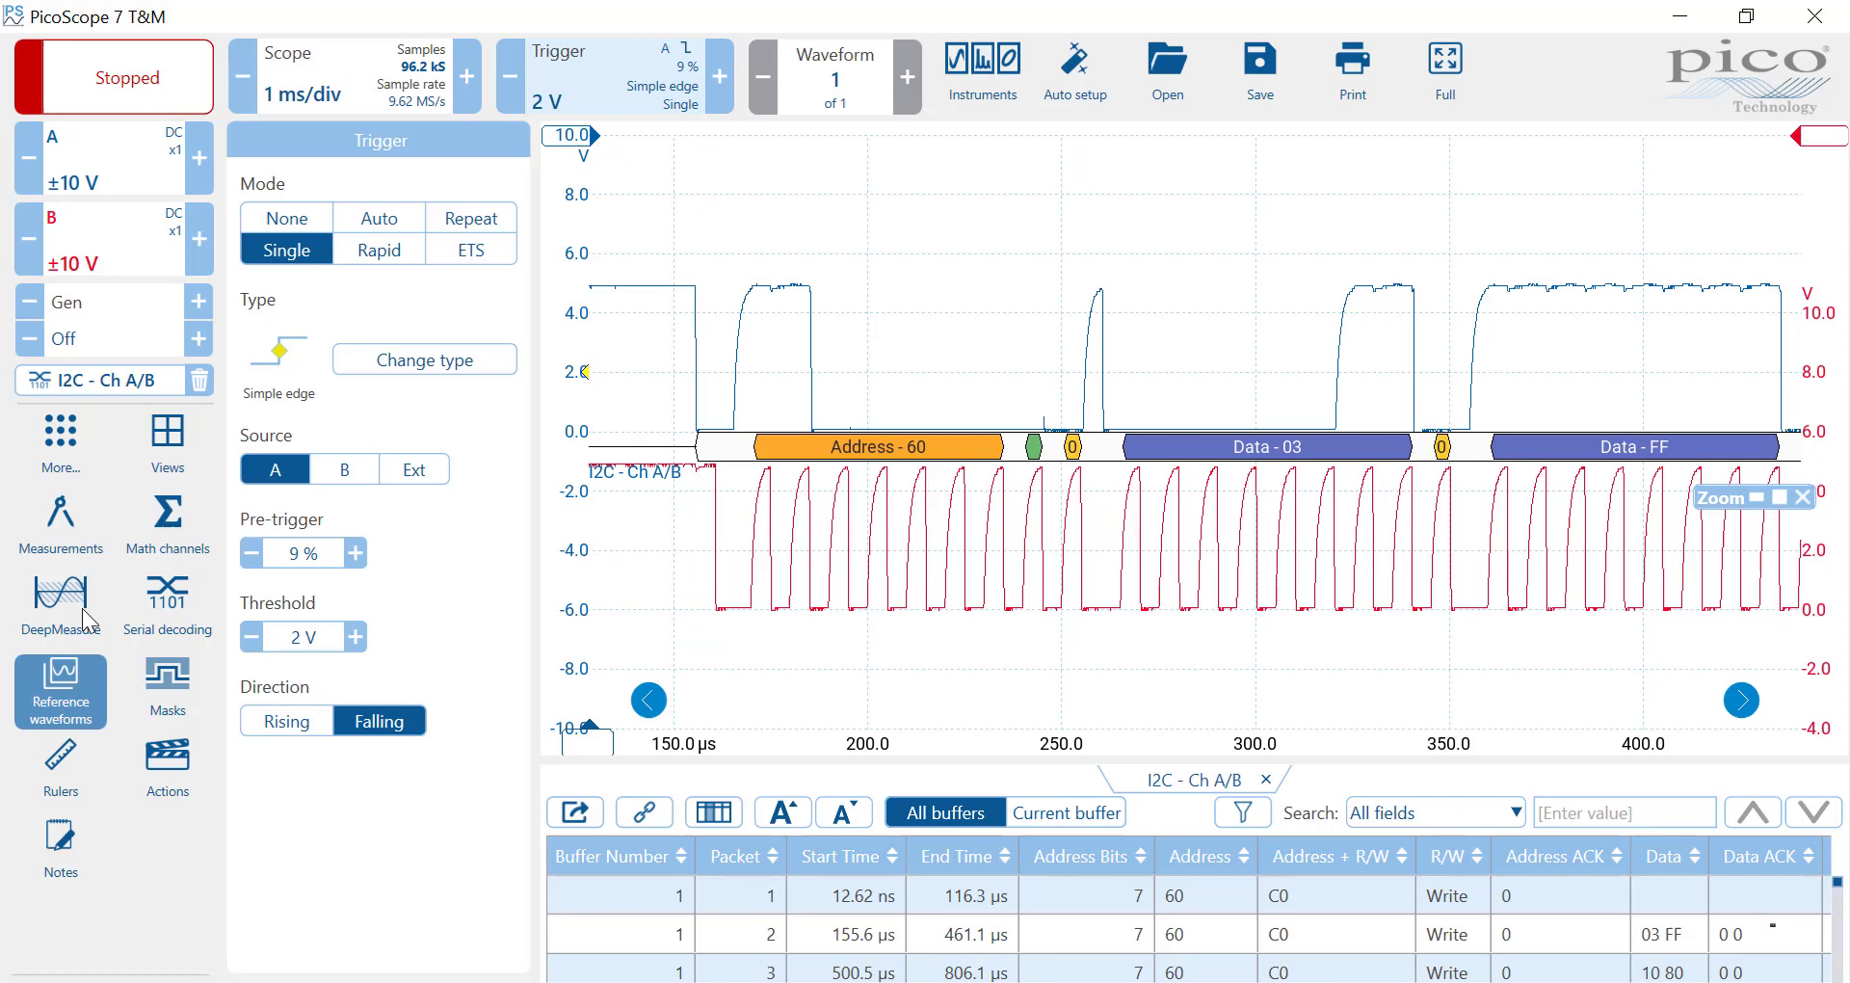
pyautogui.click(173, 875)
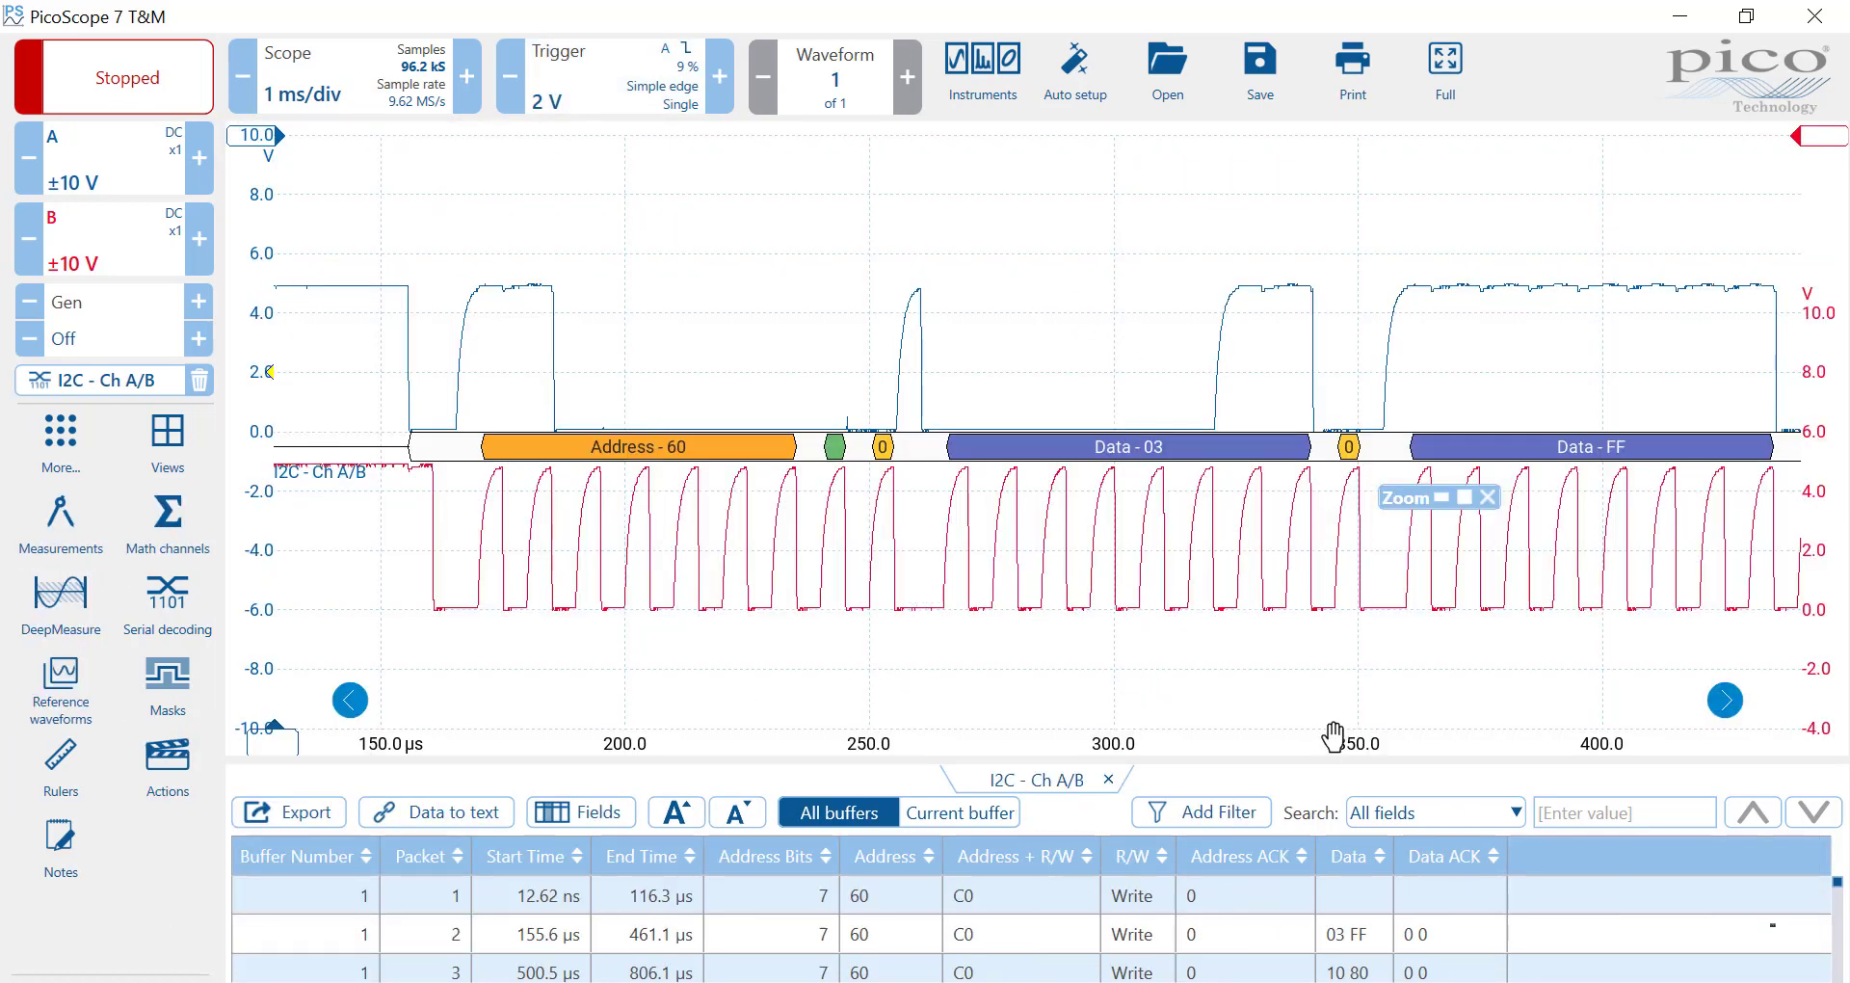
pyautogui.scroll(-3, 1291, 674)
pyautogui.moveTo(1363, 681); pyautogui.dragTo(979, 735)
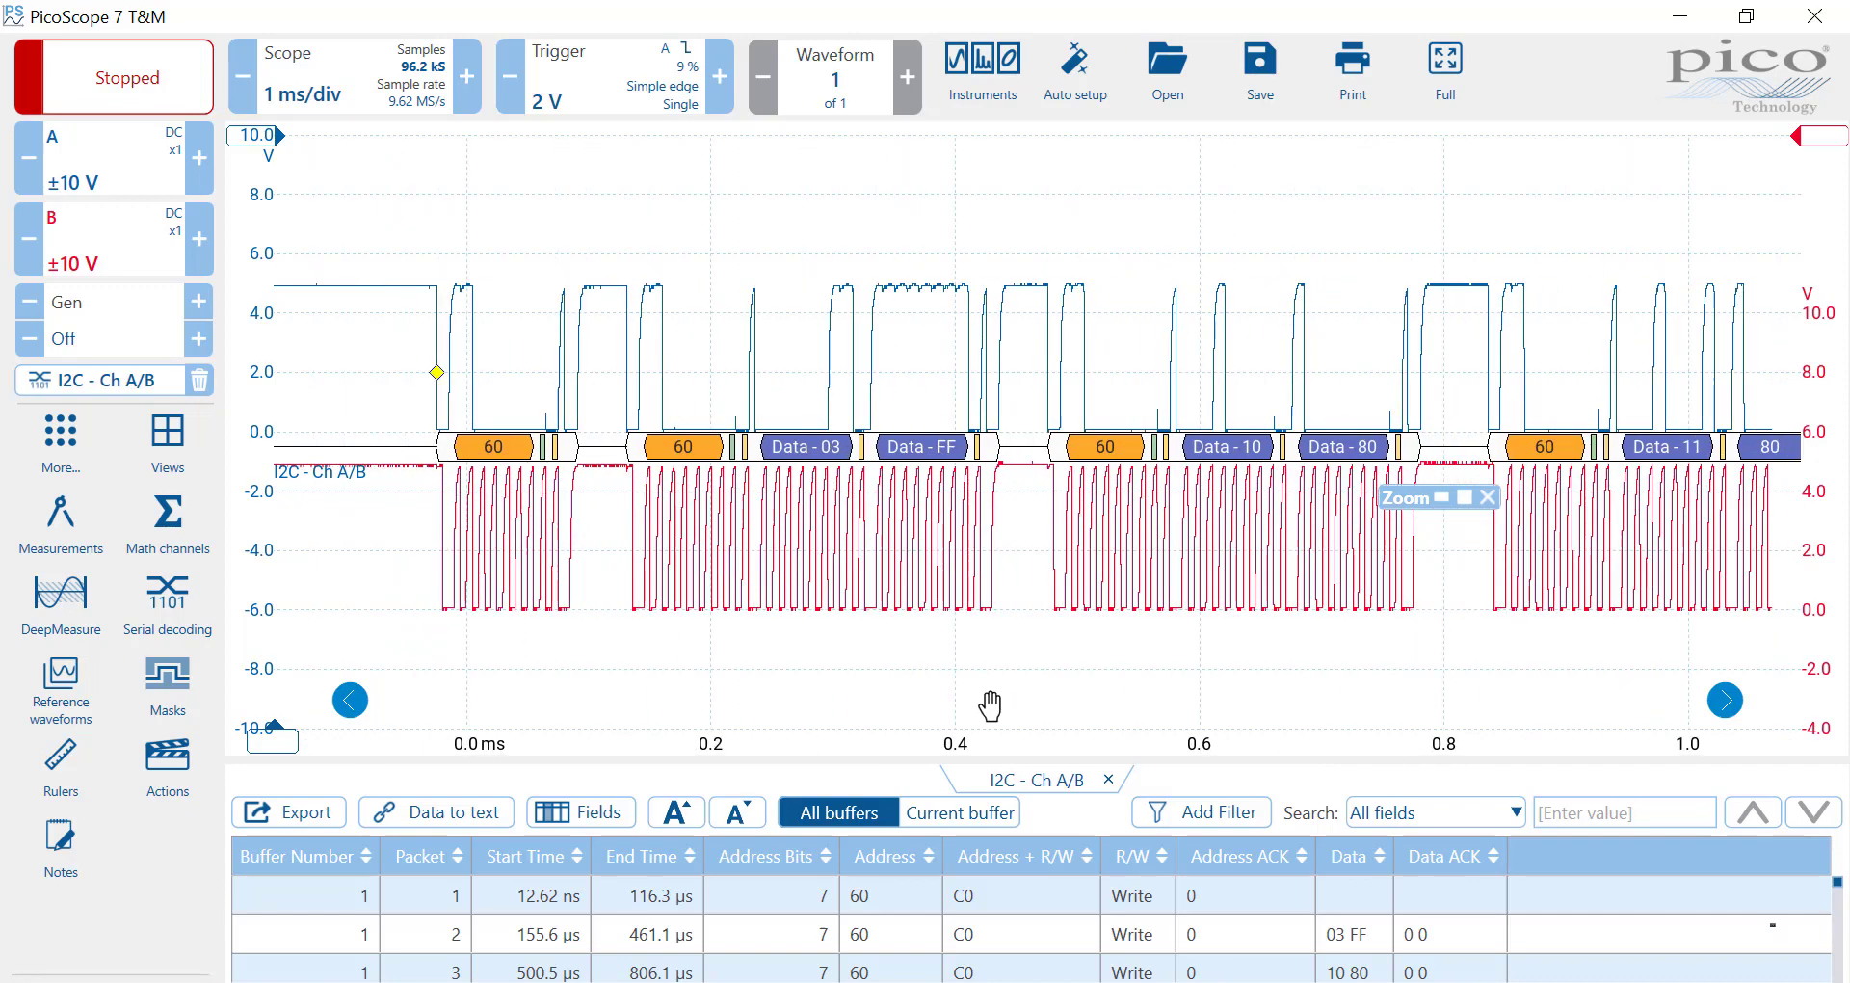
pyautogui.scroll(-2, 1169, 690)
pyautogui.moveTo(1372, 690); pyautogui.dragTo(1287, 700)
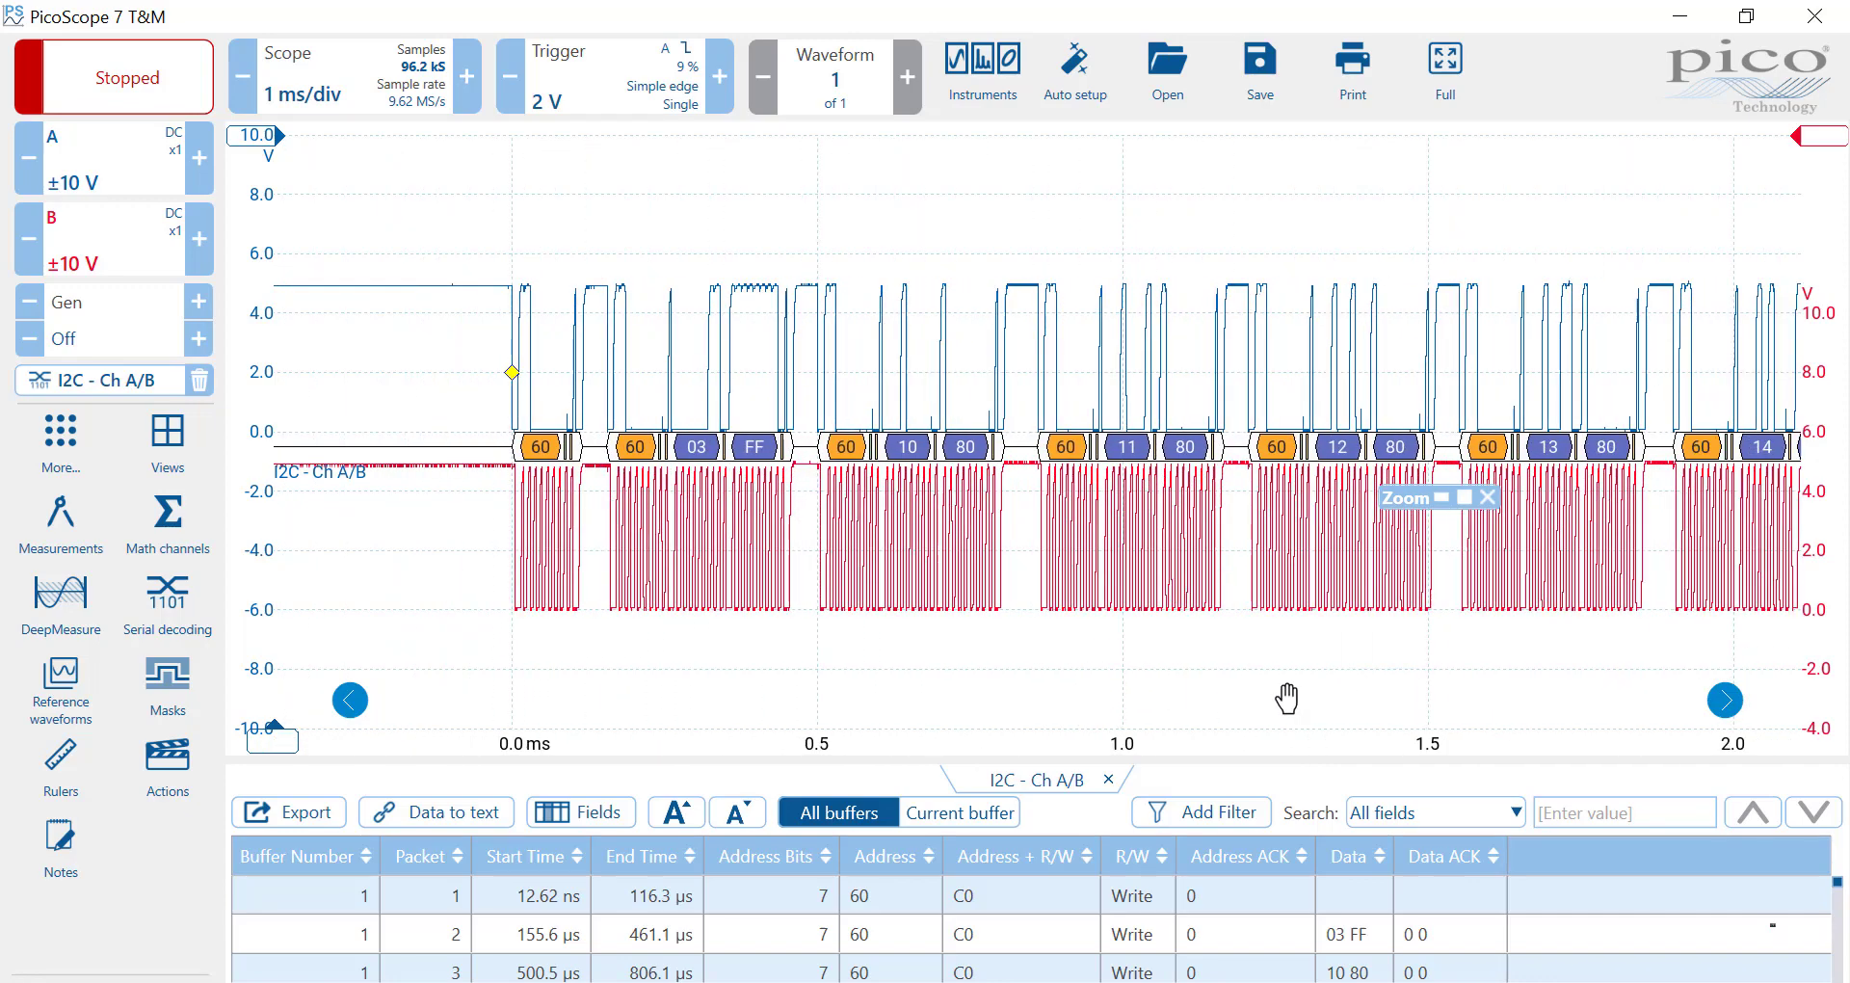
pyautogui.moveTo(1436, 691); pyautogui.dragTo(1174, 699)
pyautogui.moveTo(1359, 693); pyautogui.dragTo(968, 696)
pyautogui.moveTo(1296, 675); pyautogui.dragTo(917, 713)
pyautogui.moveTo(983, 648); pyautogui.dragTo(1314, 591)
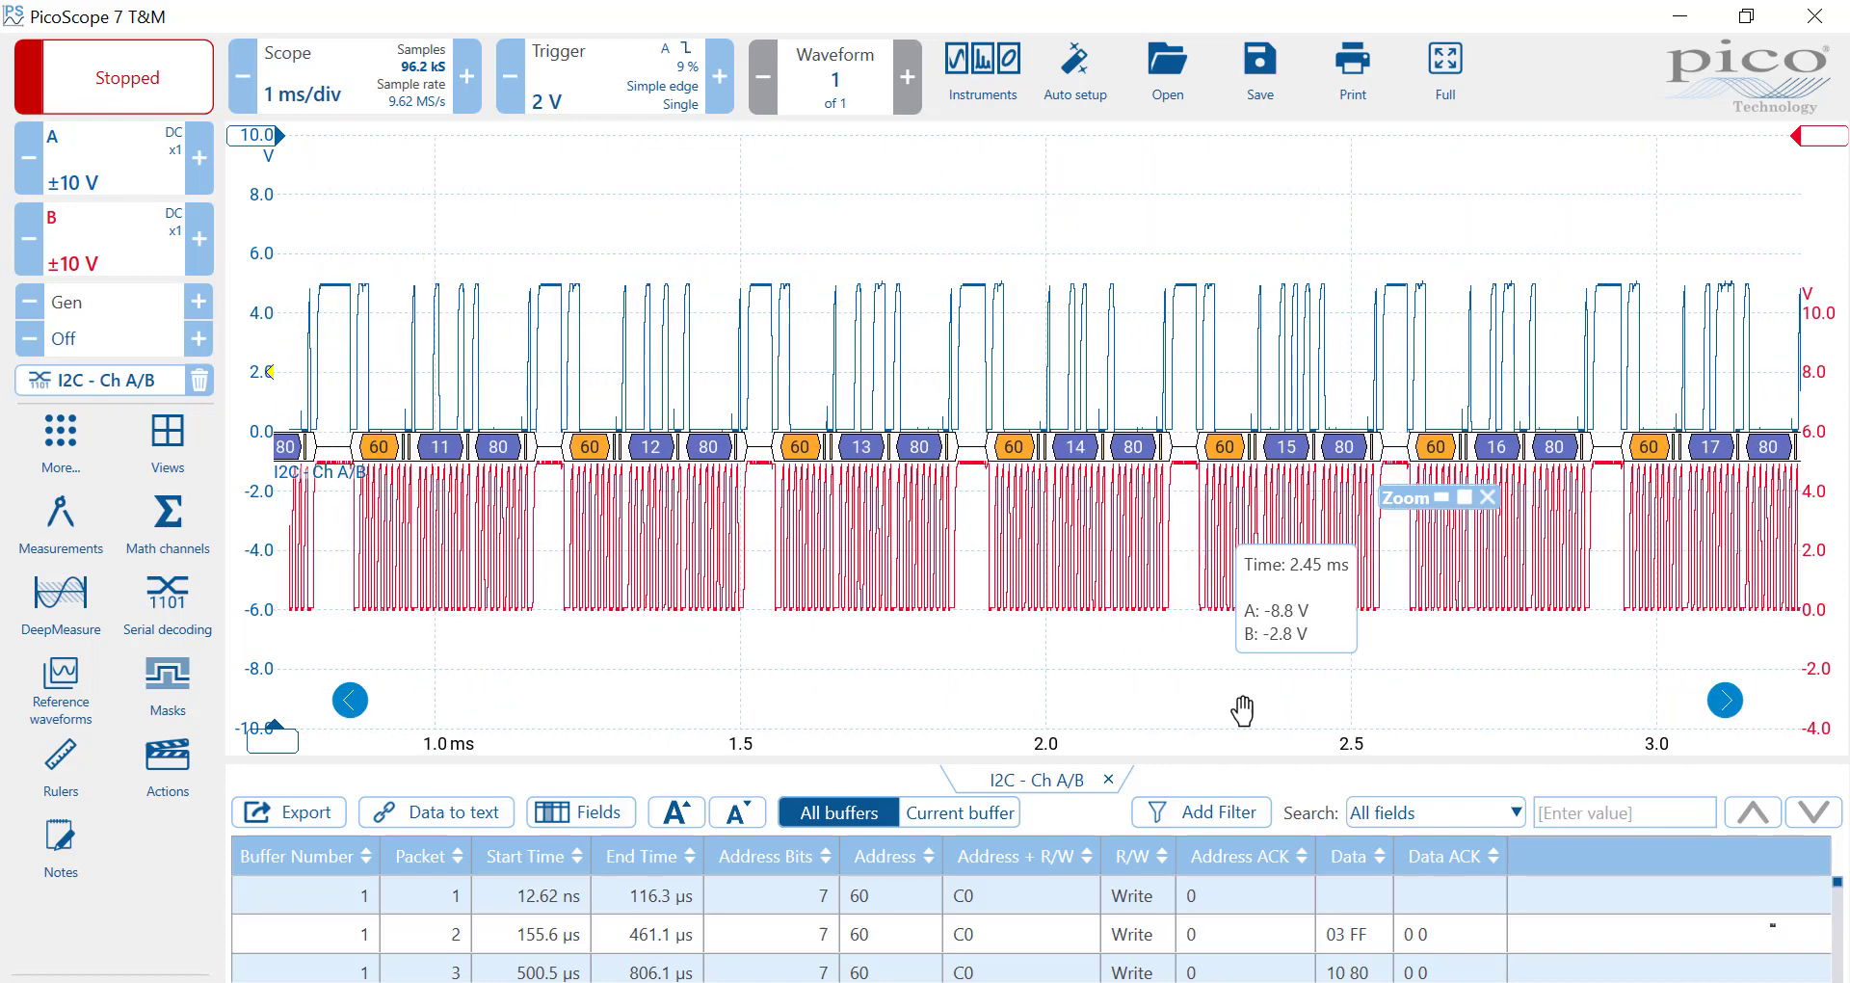
pyautogui.moveTo(517, 681); pyautogui.dragTo(944, 682)
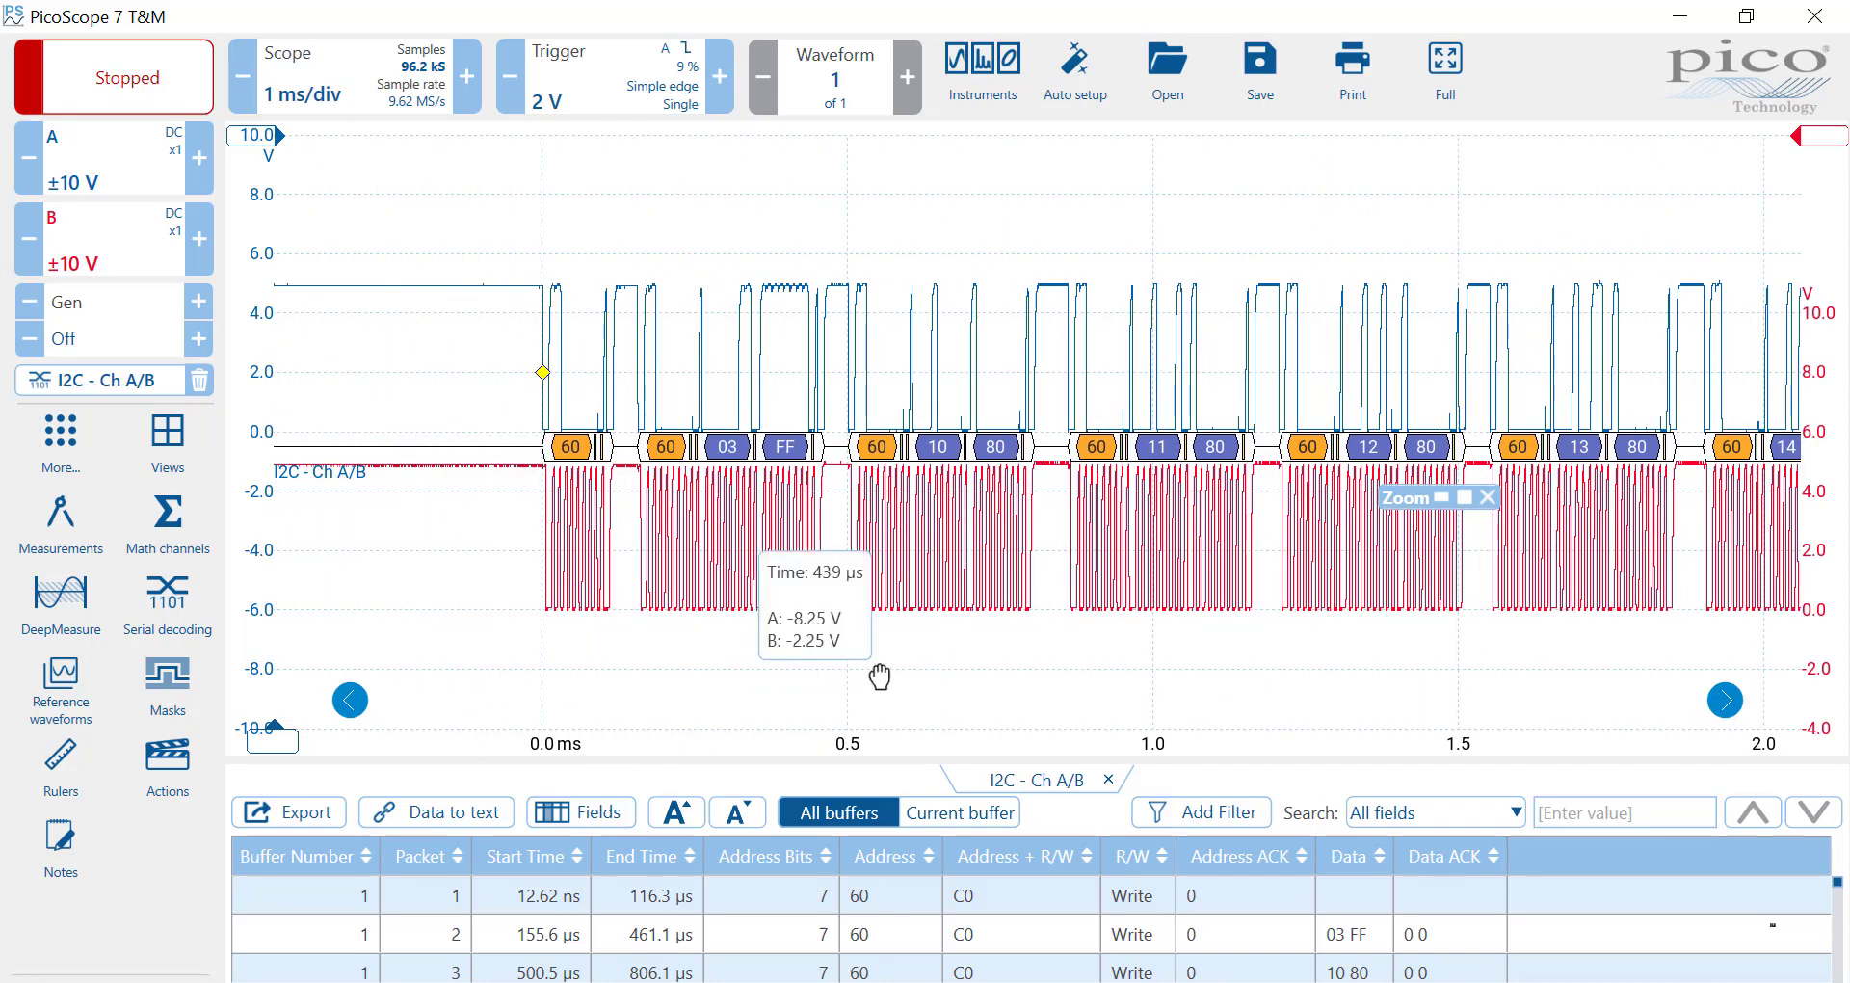
pyautogui.scroll(2, 845, 678)
pyautogui.scroll(2, 845, 677)
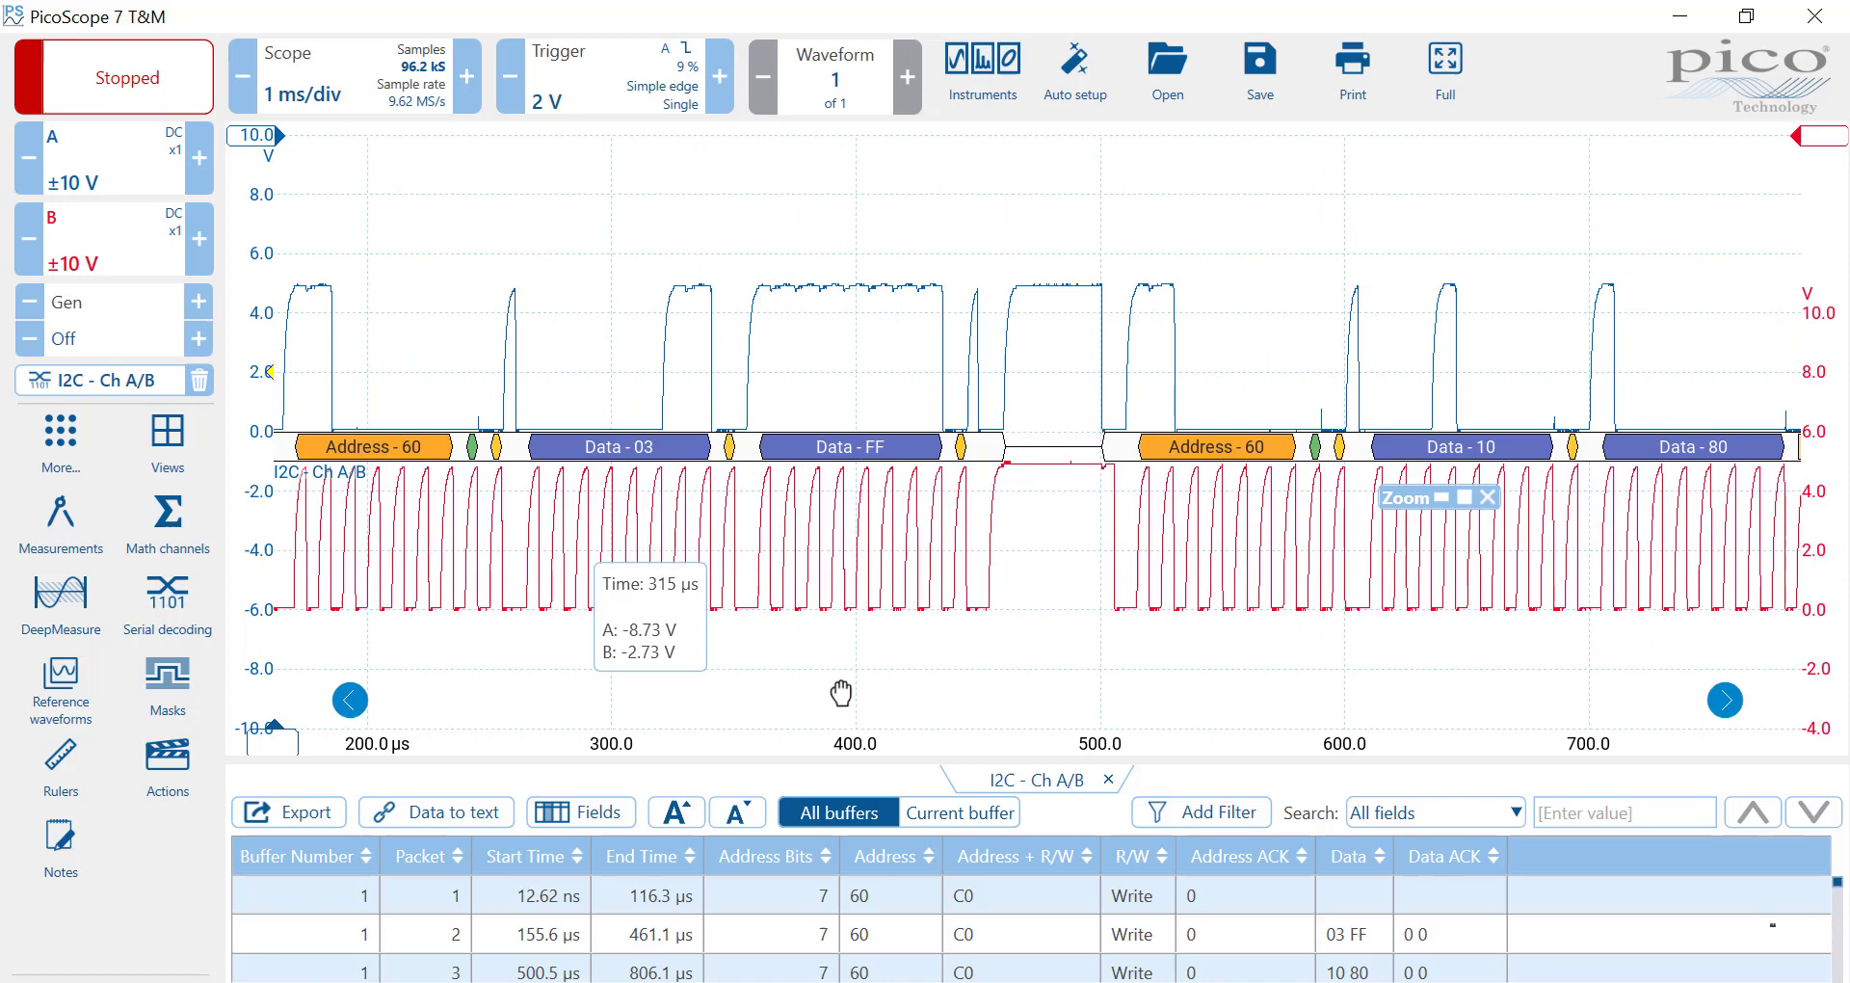